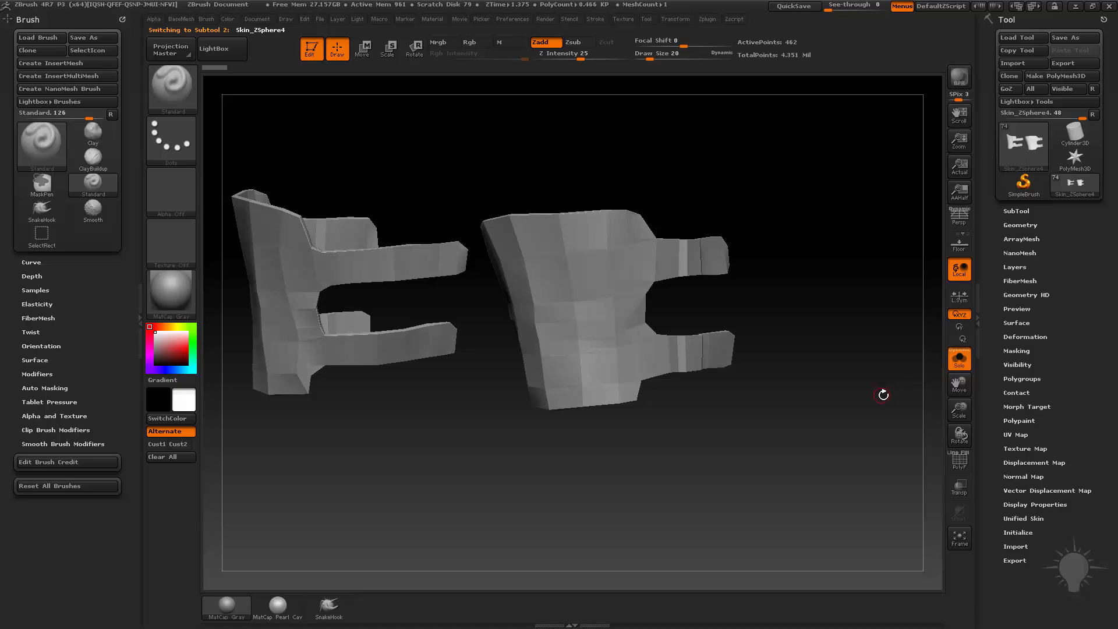
# Turn off solo mode for the shin guard so every part of the character's boots is displayed.
pyautogui.click(958, 361)
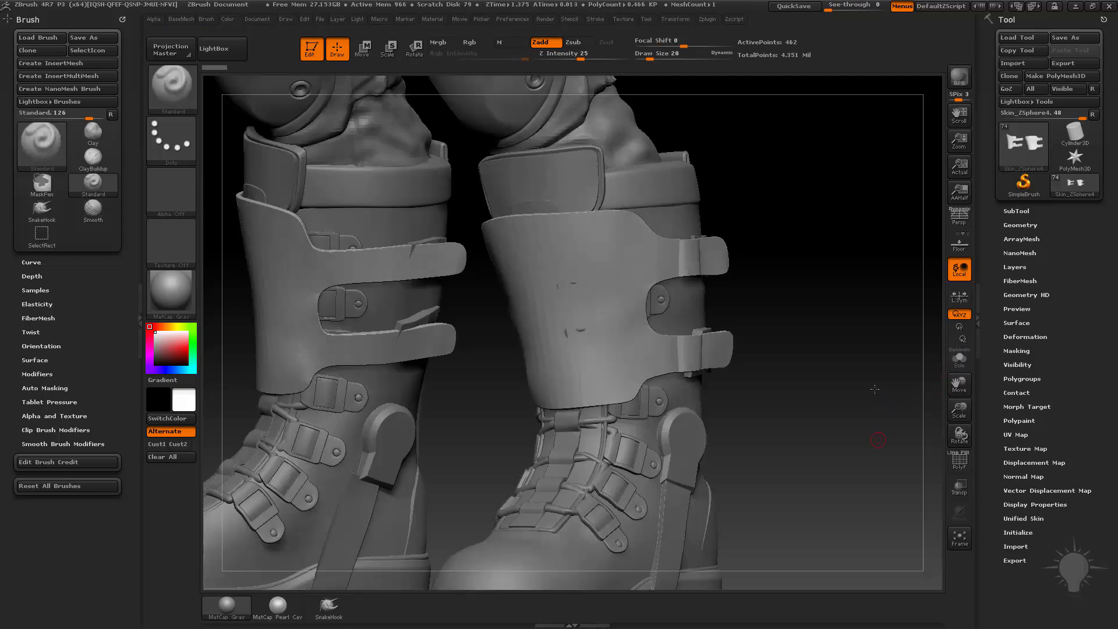
pyautogui.press('s')
pyautogui.press('s')
pyautogui.moveTo(853, 396)
pyautogui.mouseDown()
pyautogui.moveTo(873, 393)
pyautogui.moveTo(829, 381)
pyautogui.moveTo(849, 353)
pyautogui.moveTo(844, 376)
pyautogui.moveTo(768, 359)
pyautogui.mouseUp()
pyautogui.click(842, 393)
# Examine the boot assembly by selecting its separate subtools, including the shin guard and the heel piece.
pyautogui.keyDown('alt'); pyautogui.click(637, 417); pyautogui.keyUp('alt')
pyautogui.keyDown('alt'); pyautogui.click(580, 375); pyautogui.keyUp('alt')
pyautogui.keyDown('alt'); pyautogui.click(580, 375); pyautogui.keyUp('alt')
pyautogui.keyDown('alt'); pyautogui.click(752, 477); pyautogui.keyUp('alt')
pyautogui.keyDown('alt'); pyautogui.moveTo(878, 416); pyautogui.dragTo(867, 370); pyautogui.keyUp('alt')
pyautogui.keyDown('alt'); pyautogui.click(763, 373); pyautogui.keyUp('alt')
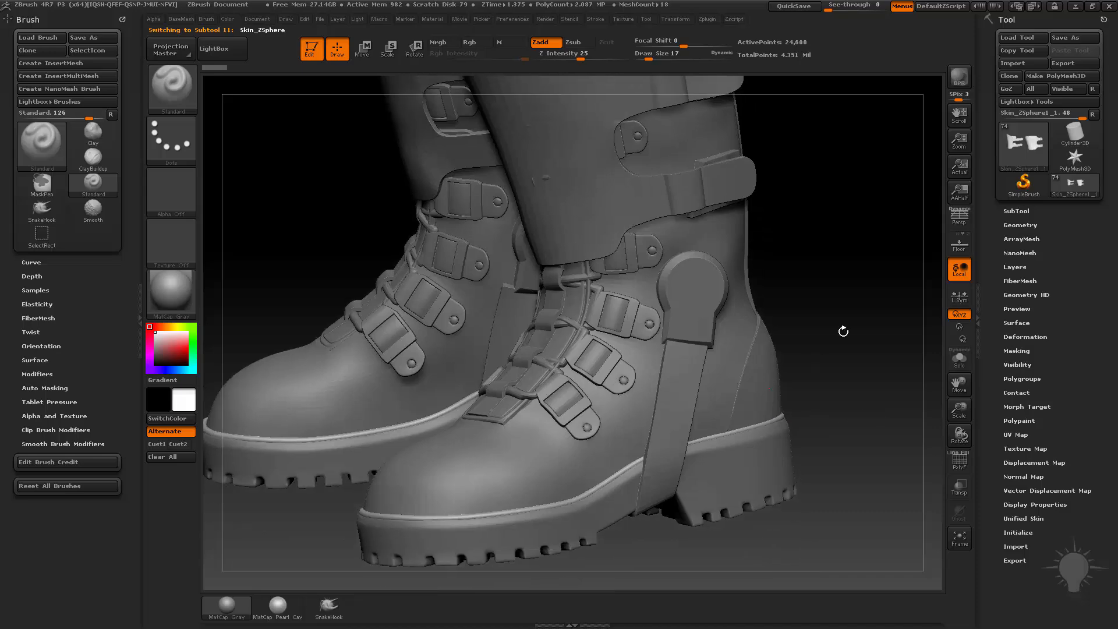
pyautogui.keyDown('alt'); pyautogui.moveTo(799, 285); pyautogui.dragTo(771, 426); pyautogui.keyUp('alt')
pyautogui.press('s')
pyautogui.moveTo(676, 395); pyautogui.dragTo(674, 394)
# Select the main boot mesh and turn off its dynamic subdivision.
pyautogui.keyDown('alt'); pyautogui.click(703, 378); pyautogui.keyUp('alt')
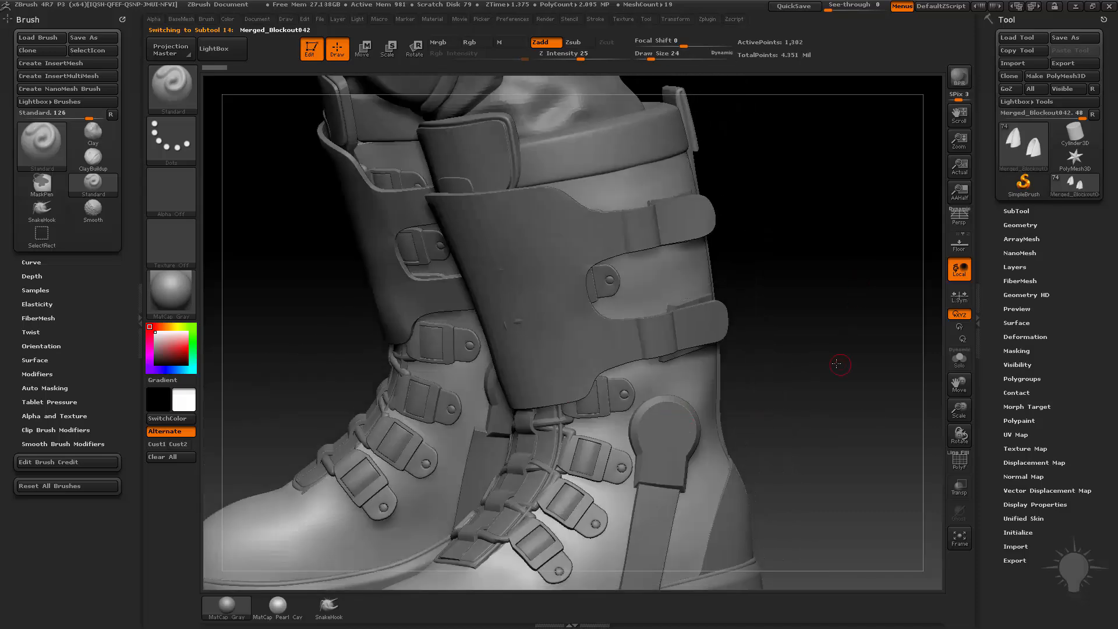
pyautogui.moveTo(840, 364)
pyautogui.keyDown('alt'); pyautogui.mouseDown()
pyautogui.moveTo(828, 344)
pyautogui.moveTo(804, 351)
pyautogui.moveTo(858, 347)
pyautogui.moveTo(898, 374)
pyautogui.moveTo(836, 324)
pyautogui.moveTo(765, 374)
pyautogui.moveTo(813, 374)
pyautogui.moveTo(879, 349)
pyautogui.mouseUp(); pyautogui.keyUp('alt')
pyautogui.press('s')
pyautogui.click(835, 380)
pyautogui.press('s')
pyautogui.click(760, 376)
pyautogui.click(1020, 227)
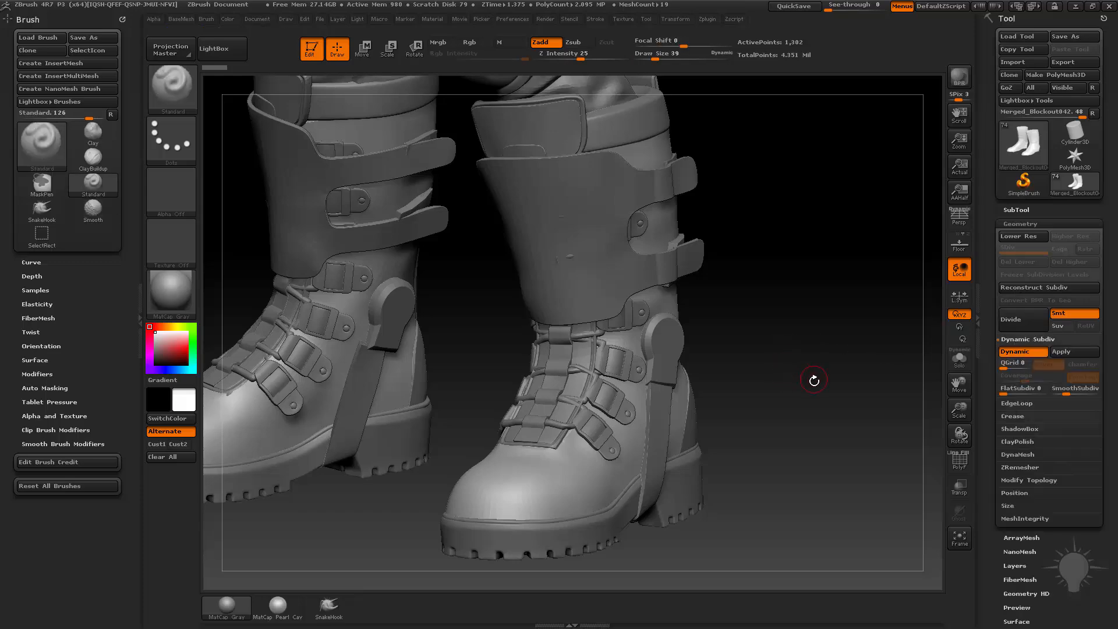
pyautogui.moveTo(814, 380); pyautogui.dragTo(779, 372)
pyautogui.press('s')
pyautogui.click(798, 382)
pyautogui.hotkey('shift', 'd')
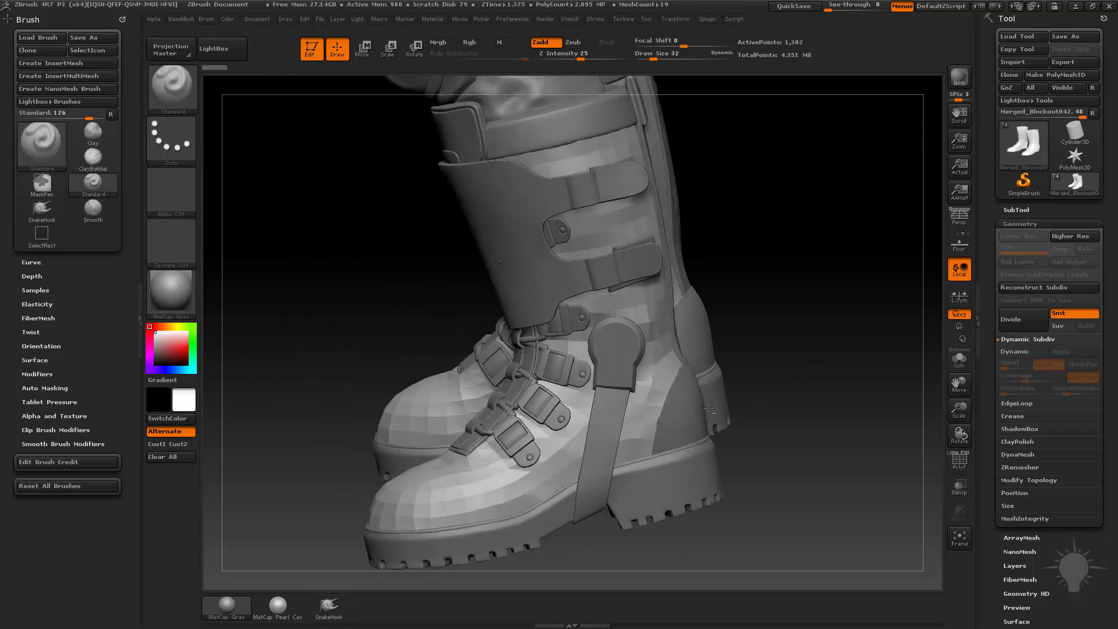
# Turn off dynamic subdivision on the heel piece, the shin guard and the upper cuff flap.
pyautogui.keyDown('alt'); pyautogui.click(688, 396); pyautogui.keyUp('alt')
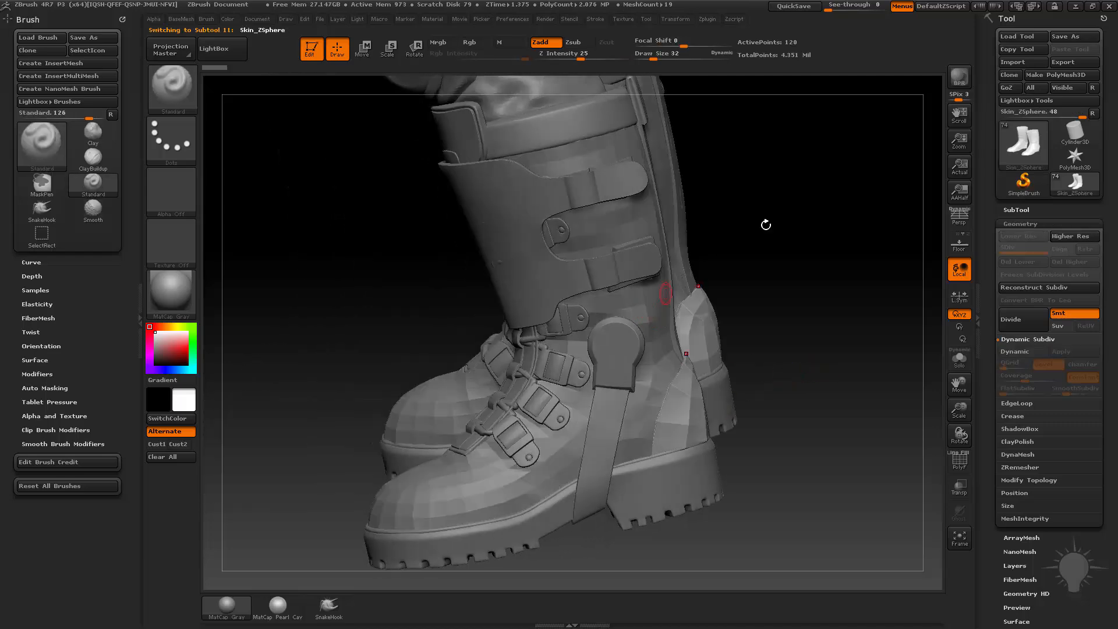
pyautogui.keyDown('alt'); pyautogui.moveTo(765, 224); pyautogui.dragTo(825, 303); pyautogui.keyUp('alt')
pyautogui.keyDown('alt'); pyautogui.click(575, 312); pyautogui.keyUp('alt')
pyautogui.hotkey('shift', 'd')
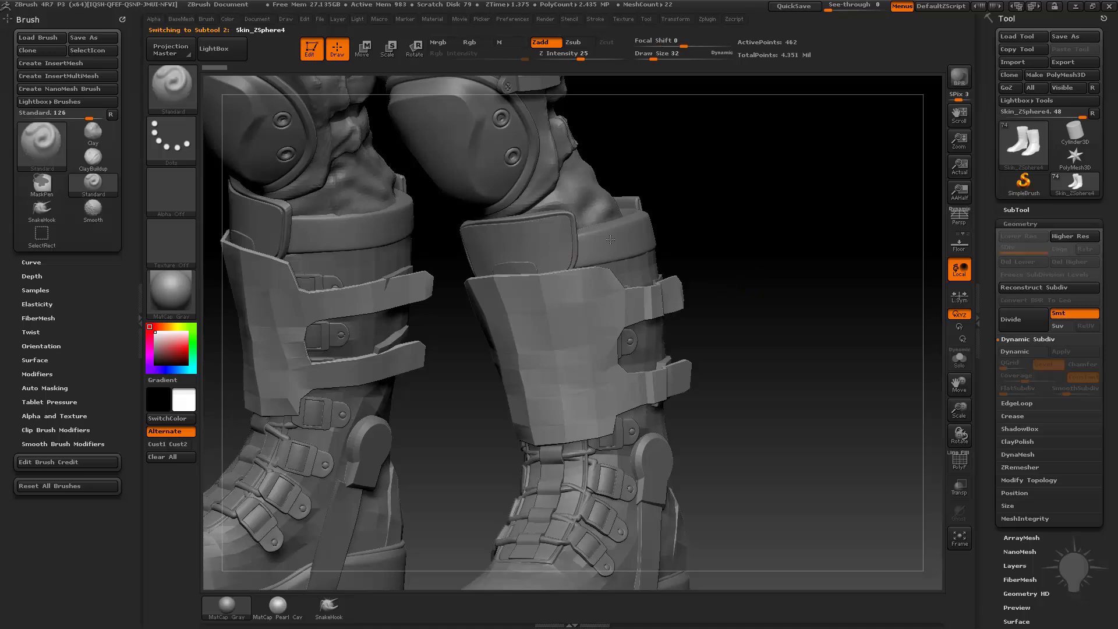
pyautogui.keyDown('alt'); pyautogui.click(610, 239); pyautogui.keyUp('alt')
pyautogui.press('f')
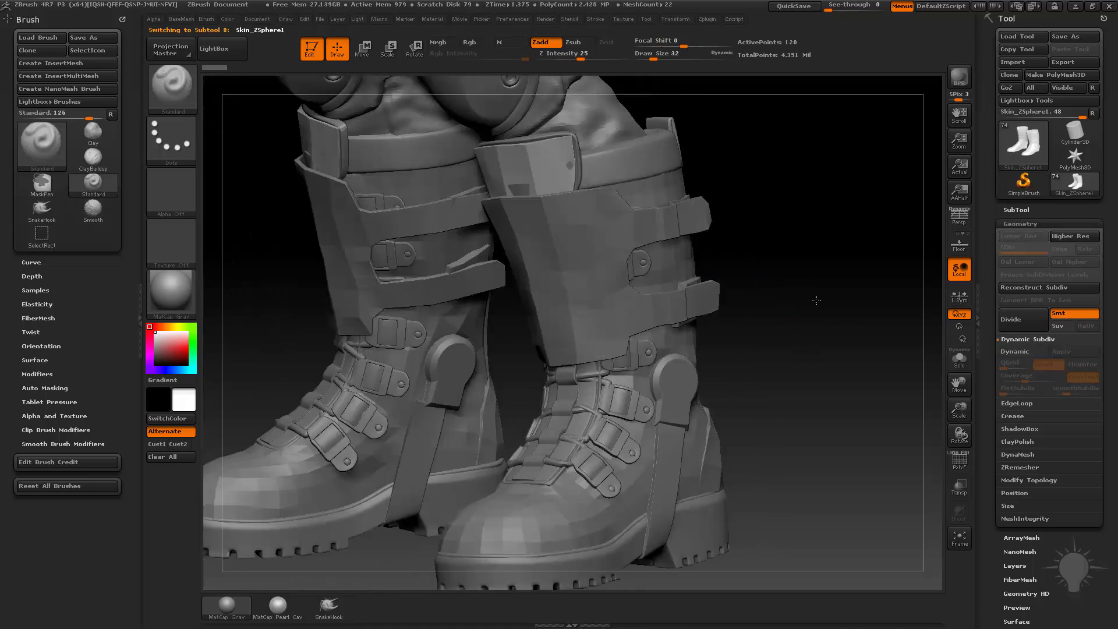
# Examine the boots from behind, the holster and the double magazine pouch on the belt from several angles.
pyautogui.moveTo(816, 300); pyautogui.dragTo(705, 376)
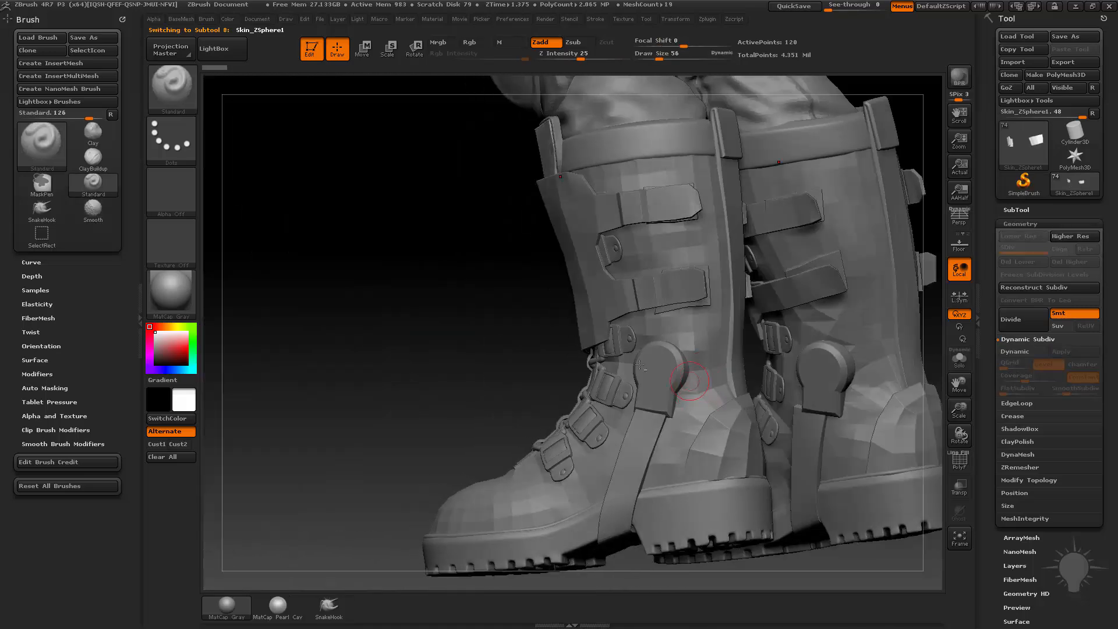
pyautogui.keyDown('alt'); pyautogui.moveTo(495, 368); pyautogui.dragTo(458, 438); pyautogui.keyUp('alt')
pyautogui.moveTo(457, 438); pyautogui.dragTo(407, 433)
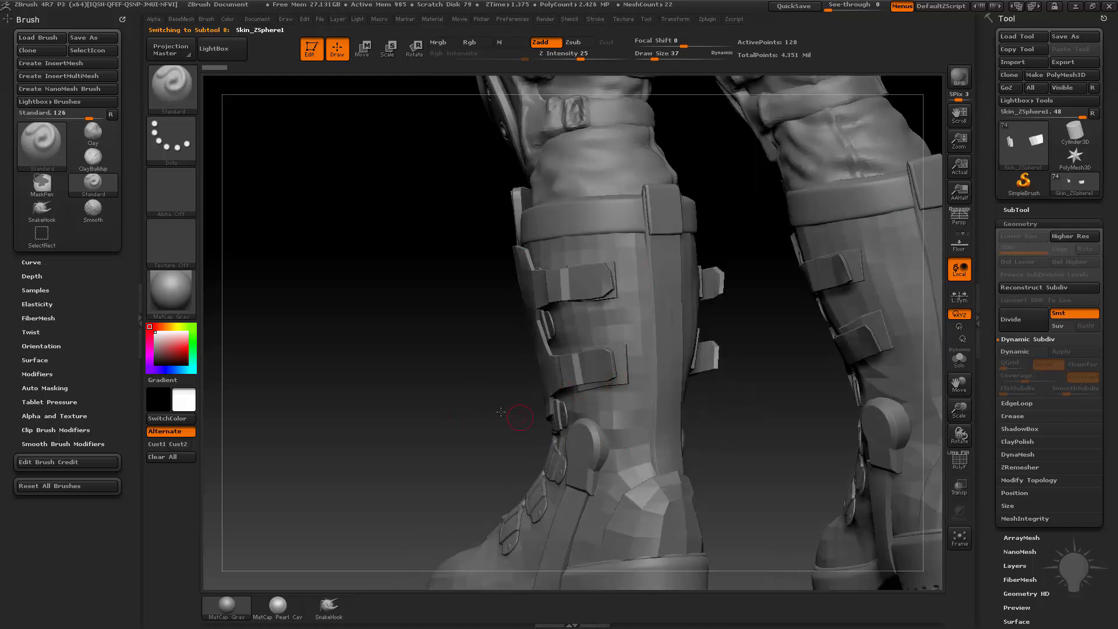
pyautogui.keyDown('alt'); pyautogui.click(666, 320); pyautogui.keyUp('alt')
pyautogui.keyDown('alt'); pyautogui.moveTo(412, 209); pyautogui.dragTo(400, 311); pyautogui.keyUp('alt')
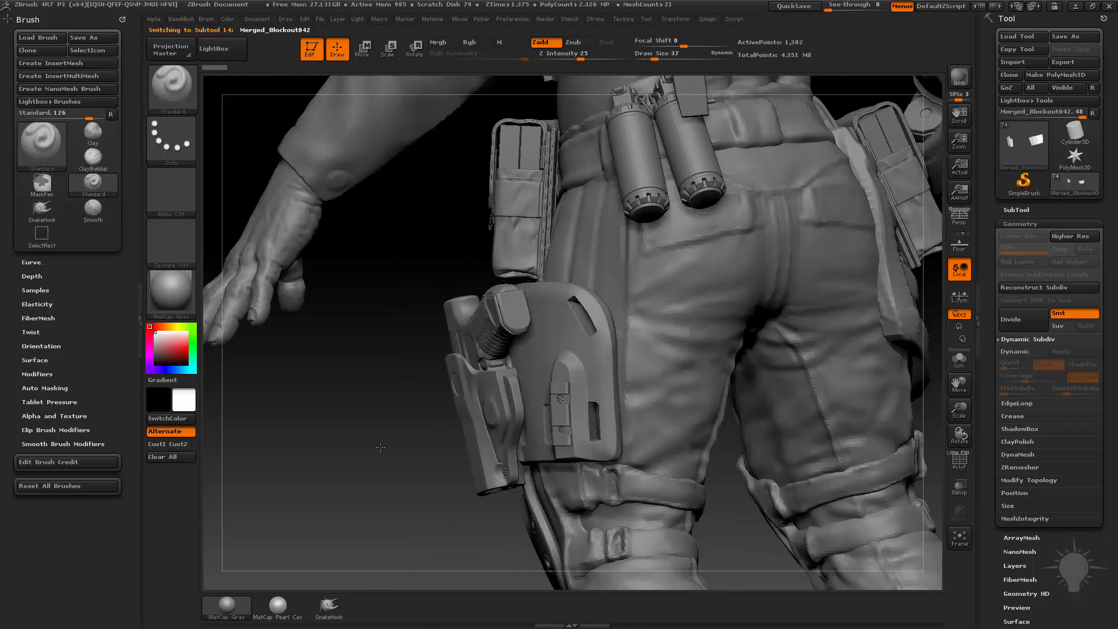
pyautogui.keyDown('alt'); pyautogui.moveTo(380, 447); pyautogui.dragTo(350, 582); pyautogui.keyUp('alt')
pyautogui.keyDown('alt'); pyautogui.click(480, 393); pyautogui.keyUp('alt')
pyautogui.moveTo(455, 405); pyautogui.dragTo(508, 302)
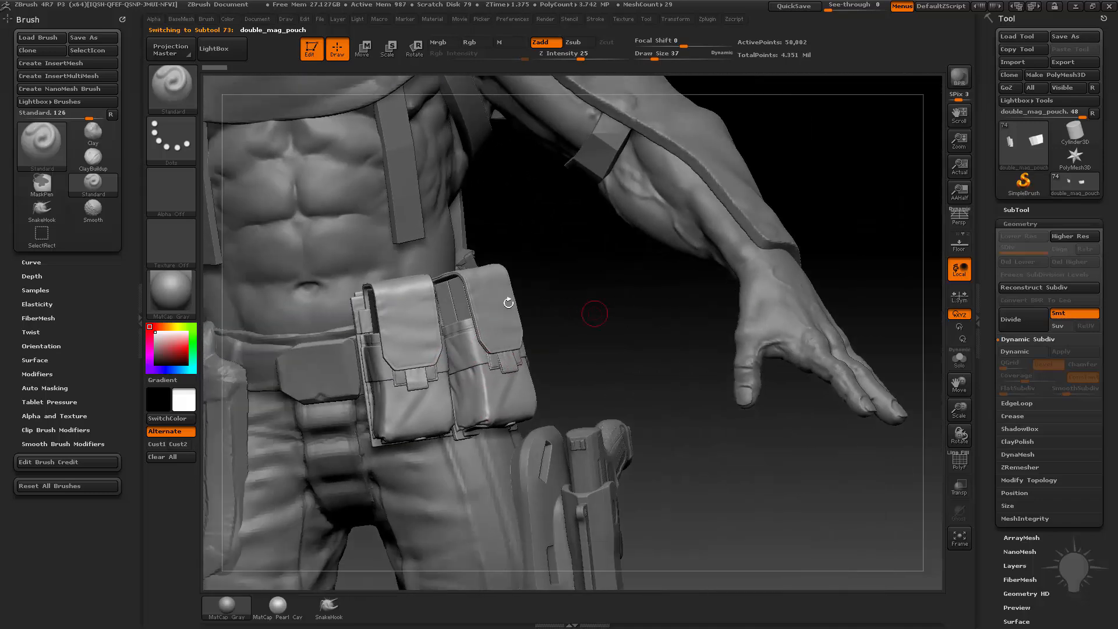
pyautogui.moveTo(411, 396); pyautogui.dragTo(696, 243)
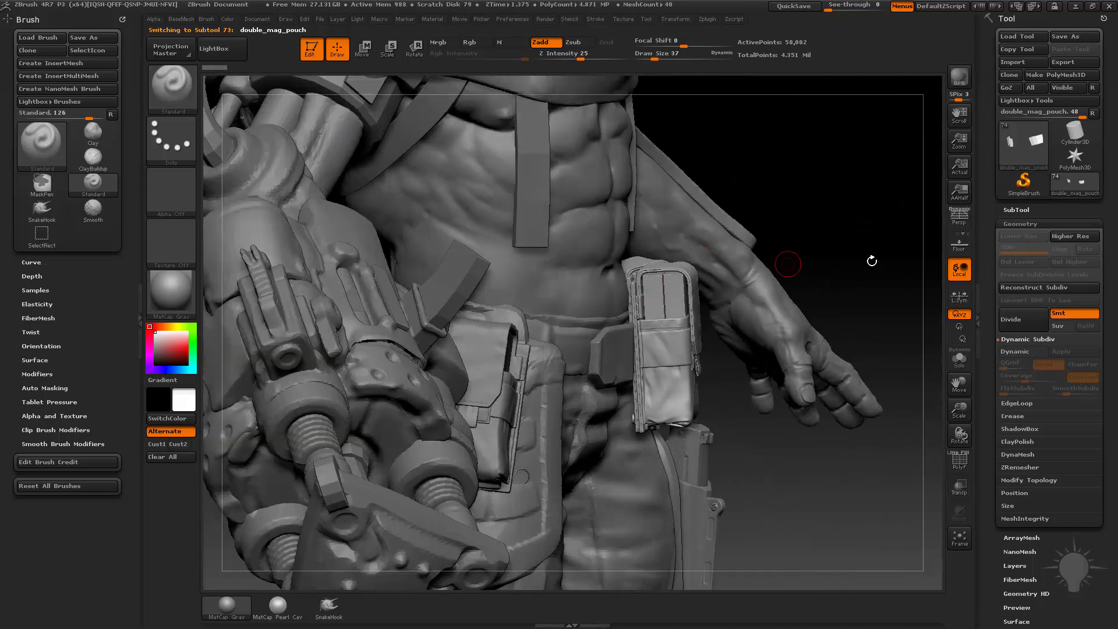
pyautogui.moveTo(871, 261); pyautogui.dragTo(744, 403)
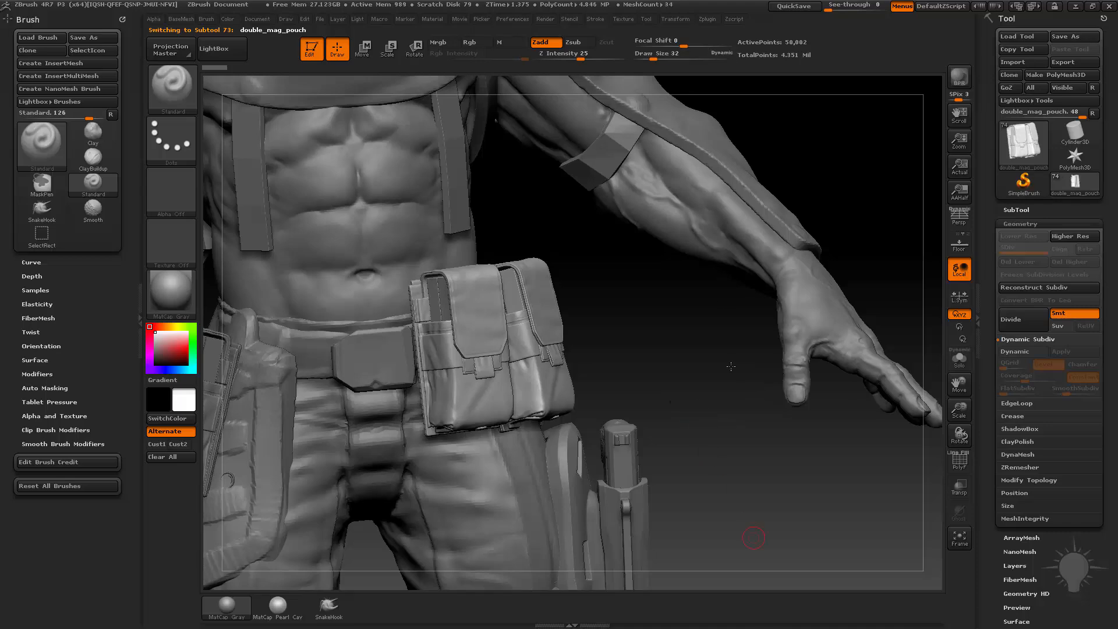
pyautogui.keyDown('alt'); pyautogui.moveTo(753, 537); pyautogui.dragTo(680, 350); pyautogui.keyUp('alt')
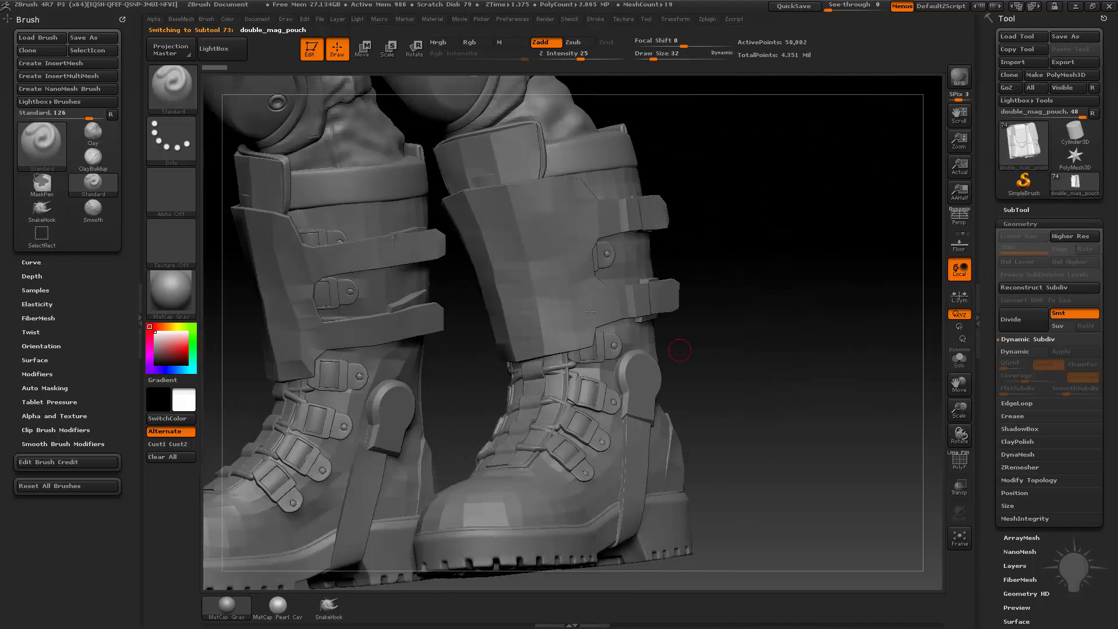
# Select the shin guard and divide it to subdivision level 2 with smoothing on.
pyautogui.keyDown('alt'); pyautogui.click(589, 311); pyautogui.keyUp('alt')
pyautogui.moveTo(818, 297)
pyautogui.mouseDown()
pyautogui.moveTo(811, 312)
pyautogui.moveTo(799, 307)
pyautogui.moveTo(778, 234)
pyautogui.moveTo(778, 327)
pyautogui.moveTo(796, 240)
pyautogui.moveTo(776, 400)
pyautogui.moveTo(789, 445)
pyautogui.mouseUp()
pyautogui.press('s')
pyautogui.click(809, 312)
pyautogui.keyDown('alt'); pyautogui.moveTo(809, 93); pyautogui.dragTo(838, 355); pyautogui.keyUp('alt')
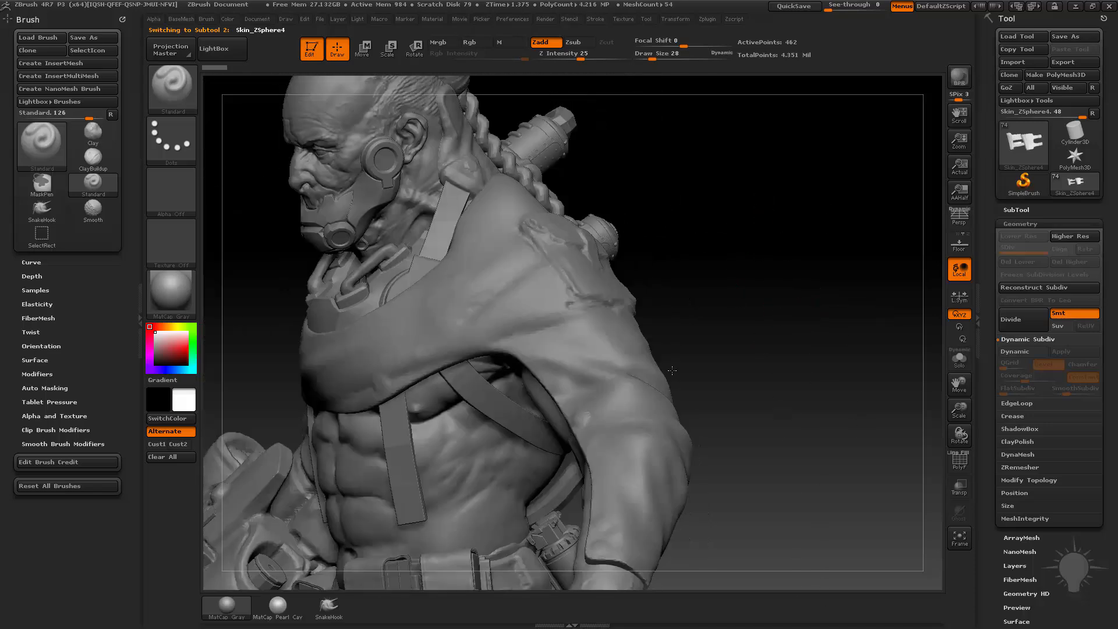
pyautogui.keyDown('alt'); pyautogui.moveTo(672, 371); pyautogui.dragTo(680, 425); pyautogui.keyUp('alt')
pyautogui.keyDown('alt'); pyautogui.moveTo(763, 486); pyautogui.dragTo(776, 157); pyautogui.keyUp('alt')
pyautogui.moveTo(781, 512)
pyautogui.keyDown('alt'); pyautogui.mouseDown()
pyautogui.moveTo(787, 330)
pyautogui.moveTo(815, 331)
pyautogui.mouseUp(); pyautogui.keyUp('alt')
pyautogui.press('s')
pyautogui.keyDown('alt'); pyautogui.moveTo(802, 270); pyautogui.dragTo(659, 370); pyautogui.keyUp('alt')
pyautogui.press('d')
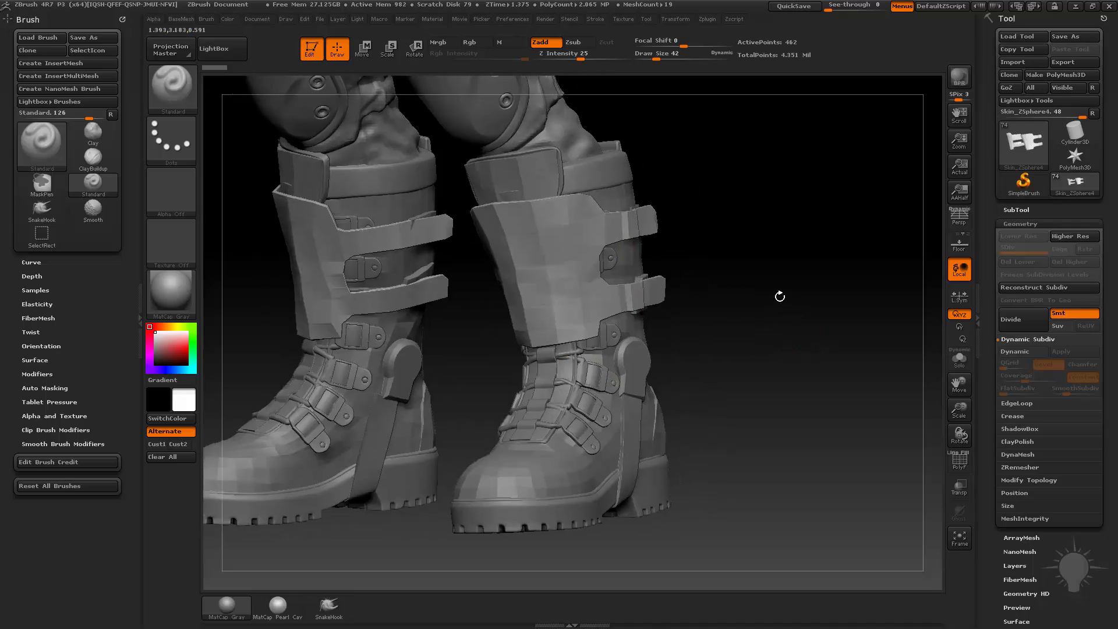
pyautogui.press('ctrl')
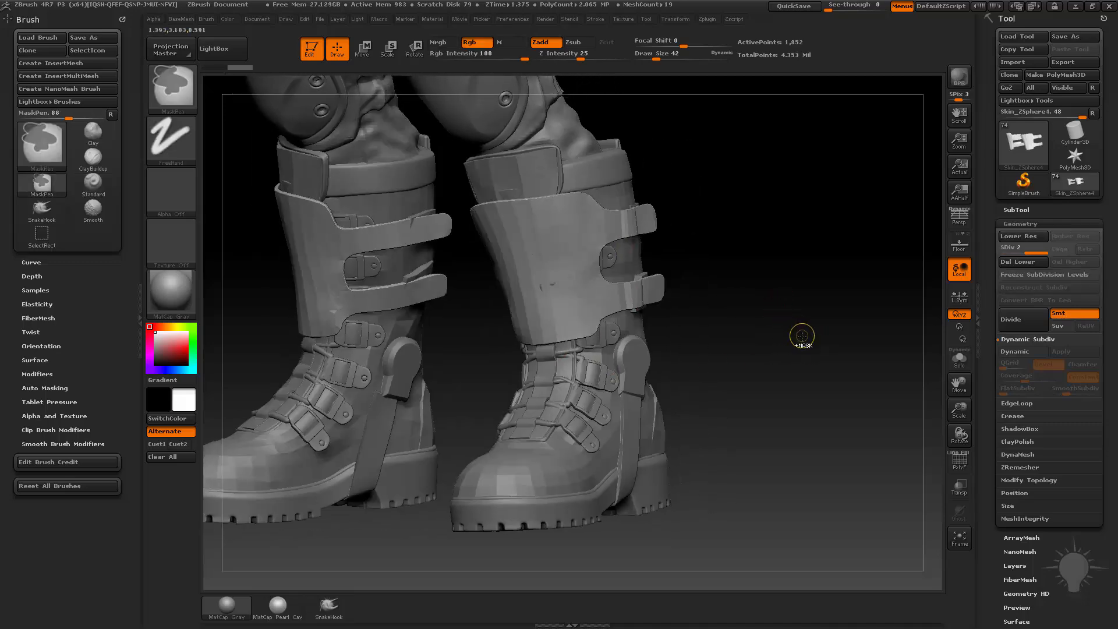
# Enable Align Cursor To Surface in the Edit preferences.
pyautogui.moveTo(801, 336); pyautogui.dragTo(789, 313)
pyautogui.keyDown('alt'); pyautogui.moveTo(778, 369); pyautogui.dragTo(797, 355); pyautogui.keyUp('alt')
pyautogui.keyDown('alt'); pyautogui.moveTo(608, 296); pyautogui.dragTo(621, 255); pyautogui.keyUp('alt')
pyautogui.click(512, 20)
pyautogui.keyDown('shift'); pyautogui.click(536, 298); pyautogui.keyUp('shift')
pyautogui.click(538, 302)
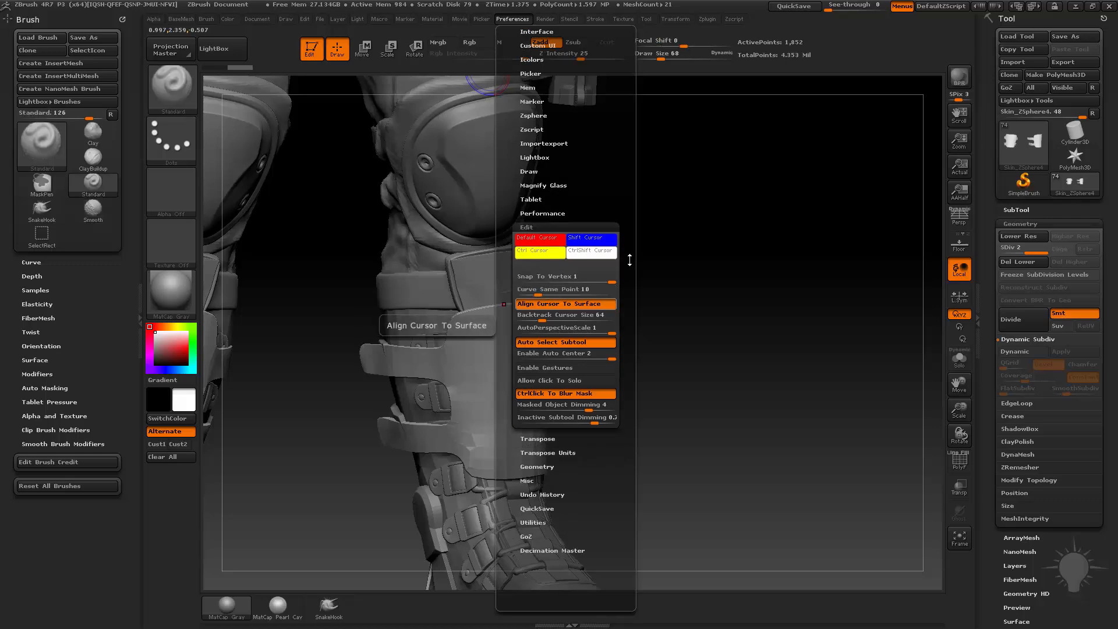
# Look up the Lazy Mouse stroke settings and set the Standard brush's Z Intensity to 32.
pyautogui.keyDown('alt'); pyautogui.moveTo(644, 302); pyautogui.dragTo(644, 245); pyautogui.keyUp('alt')
pyautogui.press('space')
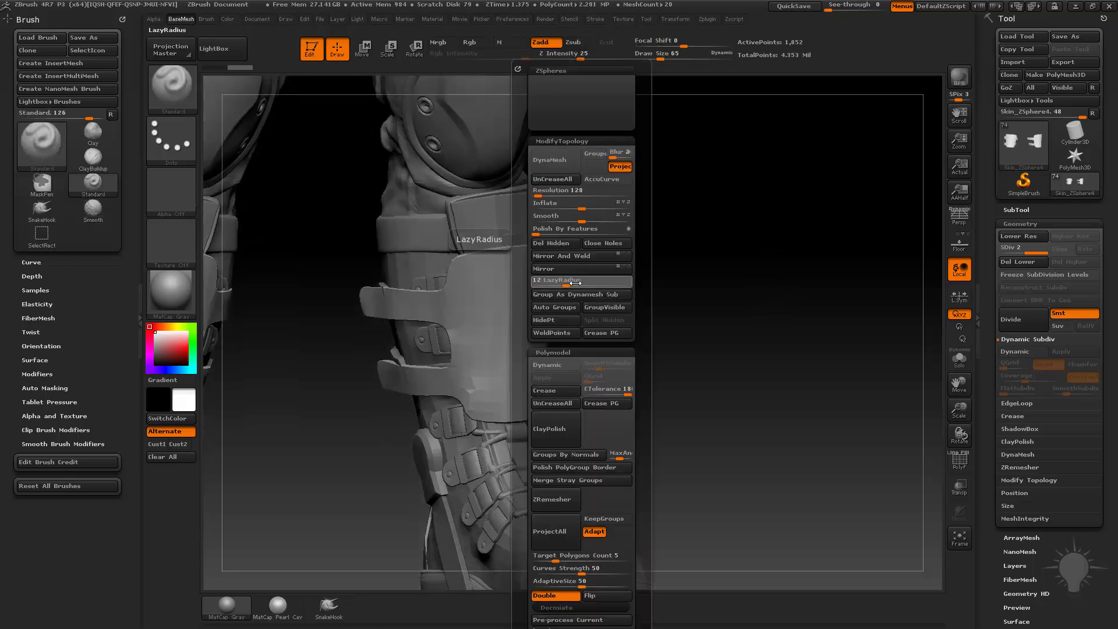
pyautogui.click(595, 19)
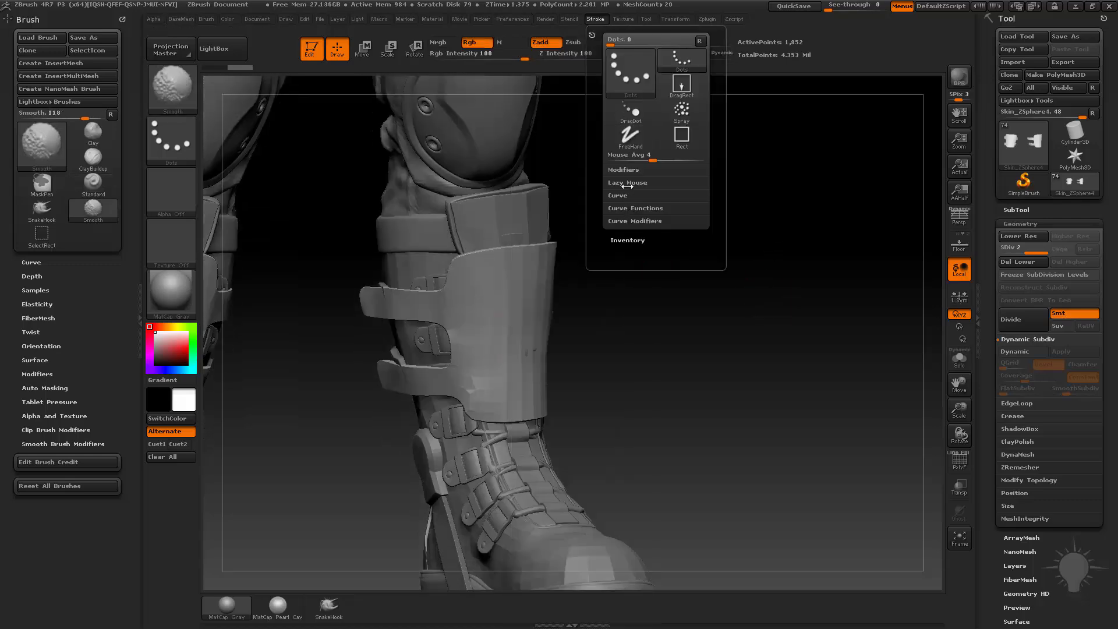
pyautogui.click(628, 183)
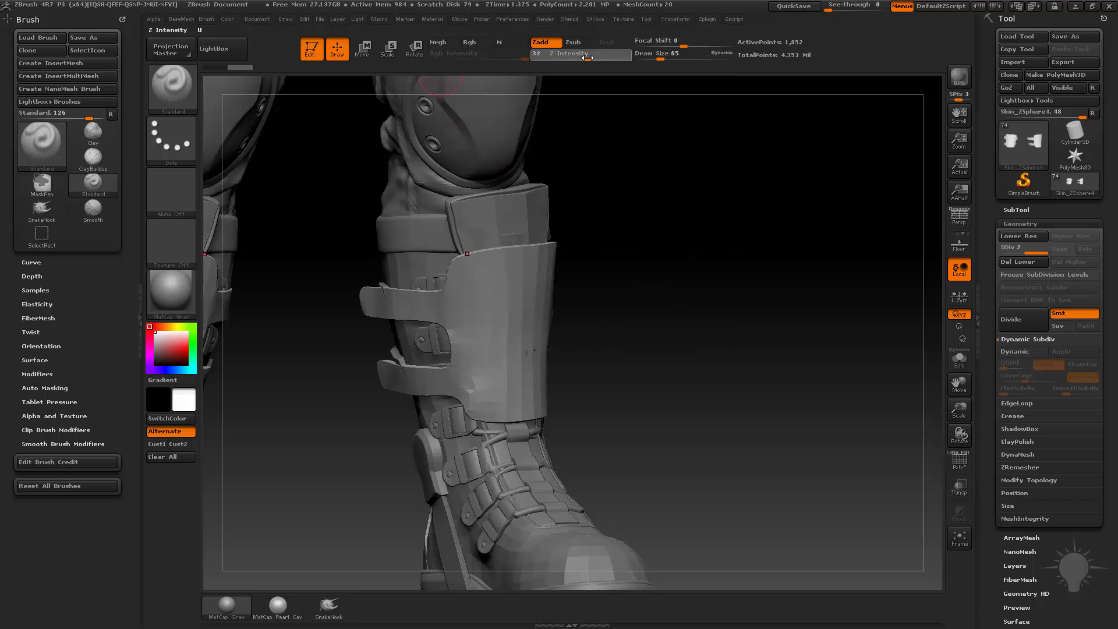
# Sculpt and smooth strokes across the front of the shin guard with the Standard and Smooth brushes.
pyautogui.moveTo(664, 230); pyautogui.dragTo(487, 286)
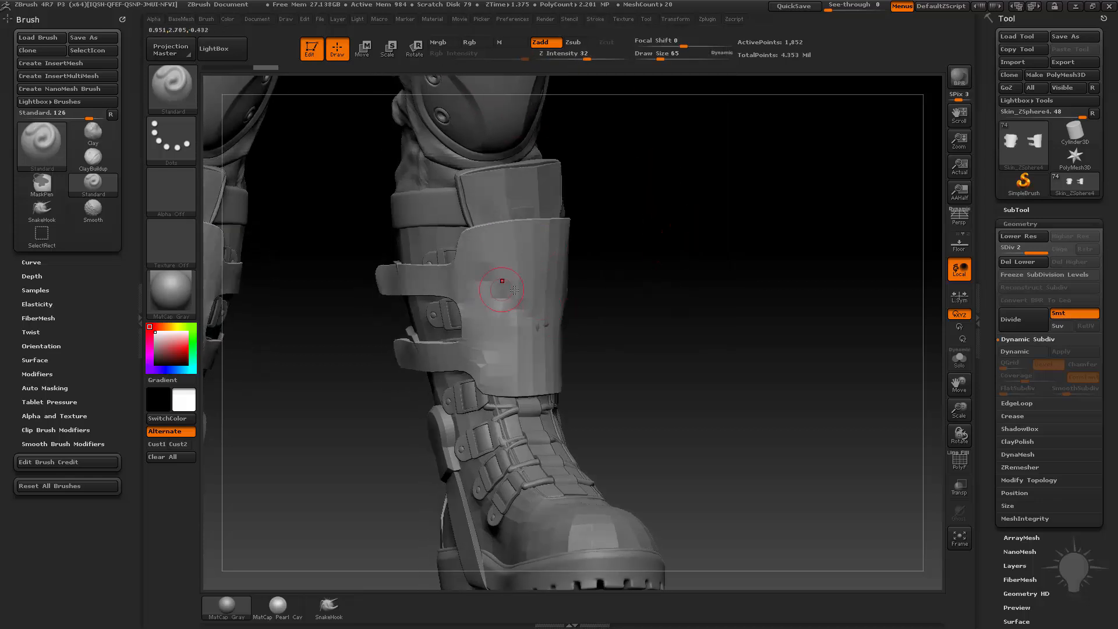
pyautogui.moveTo(665, 309)
pyautogui.mouseDown()
pyautogui.moveTo(538, 344)
pyautogui.moveTo(540, 310)
pyautogui.moveTo(577, 277)
pyautogui.moveTo(573, 321)
pyautogui.mouseUp()
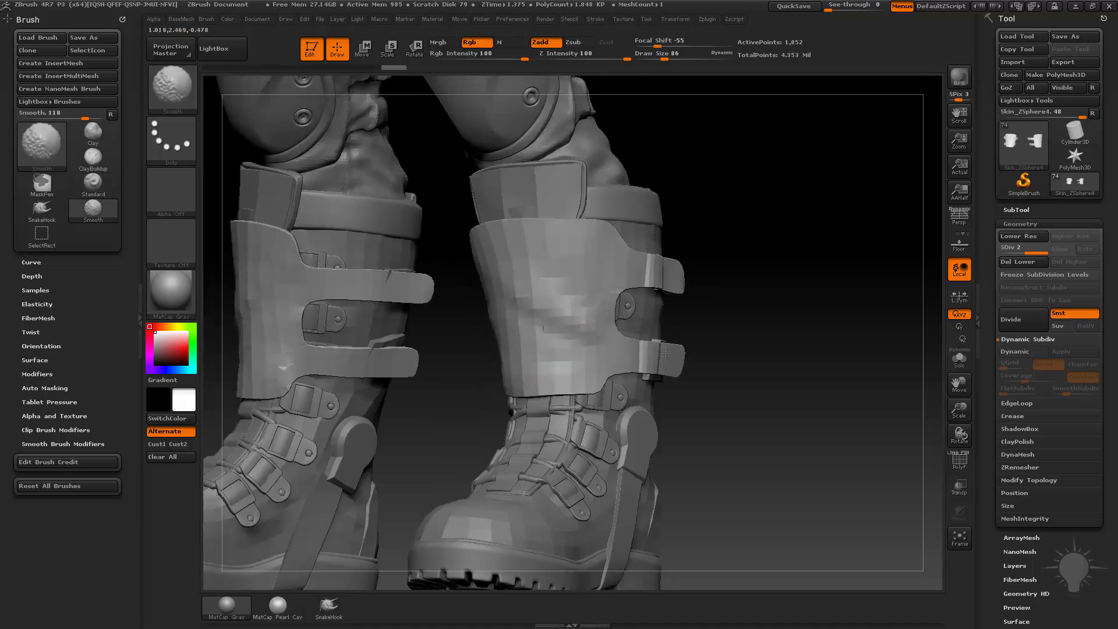
pyautogui.moveTo(577, 315); pyautogui.dragTo(597, 313, button='right')
pyautogui.moveTo(598, 313)
pyautogui.mouseDown()
pyautogui.moveTo(723, 341)
pyautogui.moveTo(743, 287)
pyautogui.moveTo(701, 314)
pyautogui.moveTo(645, 265)
pyautogui.mouseUp()
# Select the main boot mesh and divide it to subdivision level 2.
pyautogui.press('s')
pyautogui.moveTo(779, 260); pyautogui.dragTo(722, 260)
pyautogui.keyDown('alt'); pyautogui.click(632, 257); pyautogui.keyUp('alt')
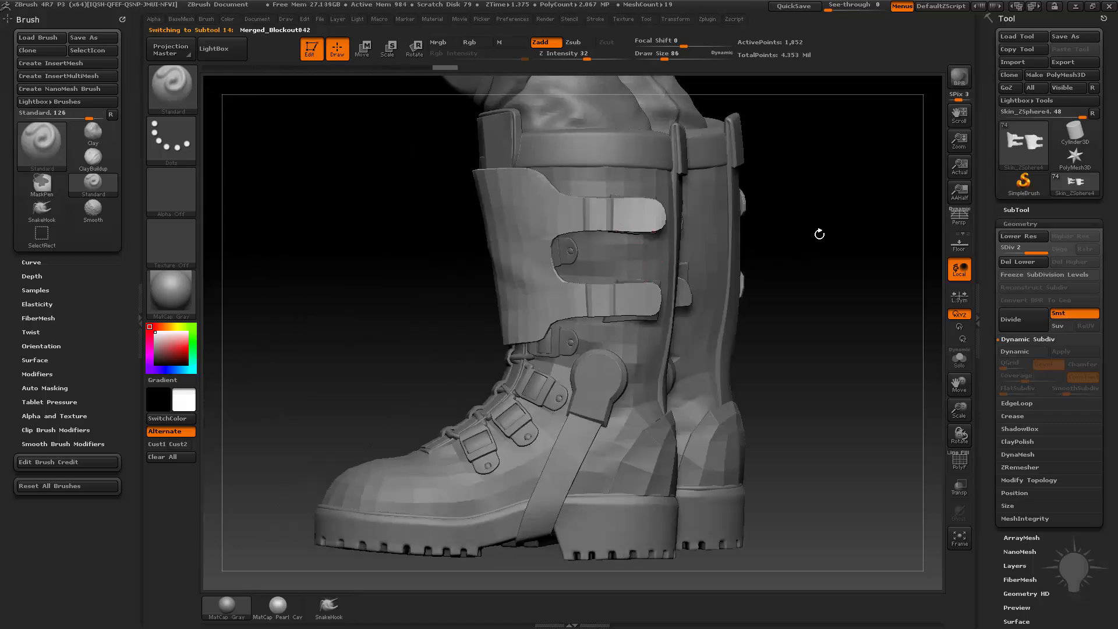
pyautogui.keyDown('alt'); pyautogui.moveTo(838, 204); pyautogui.dragTo(737, 265); pyautogui.keyUp('alt')
pyautogui.press('ctrl')
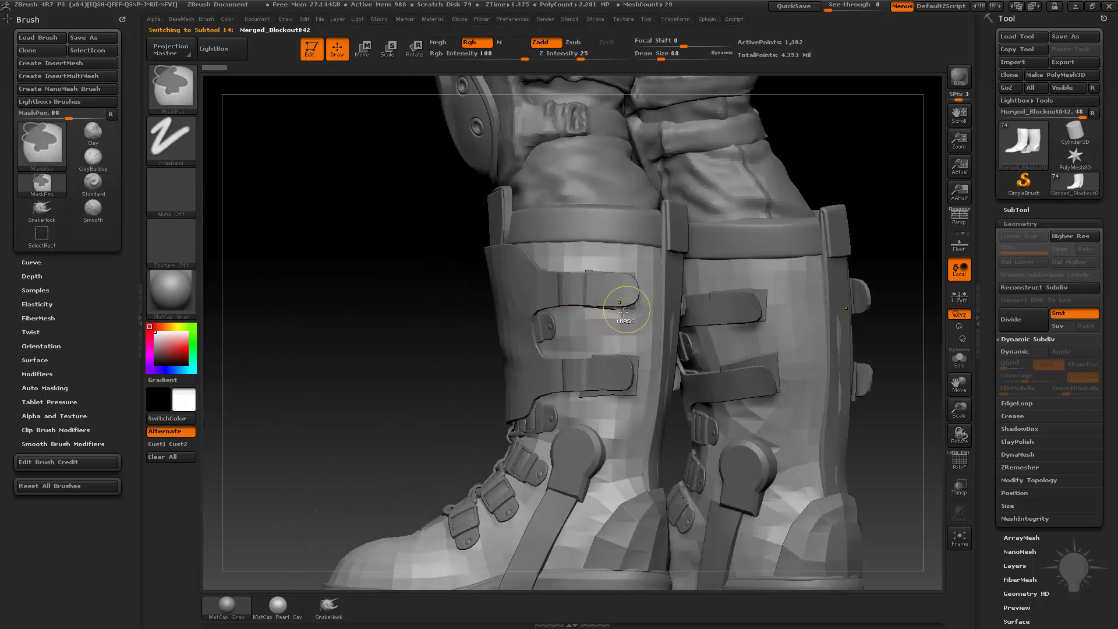
pyautogui.hotkey('ctrl', 'd')
pyautogui.keyDown('alt'); pyautogui.moveTo(908, 434); pyautogui.dragTo(897, 351); pyautogui.keyUp('alt')
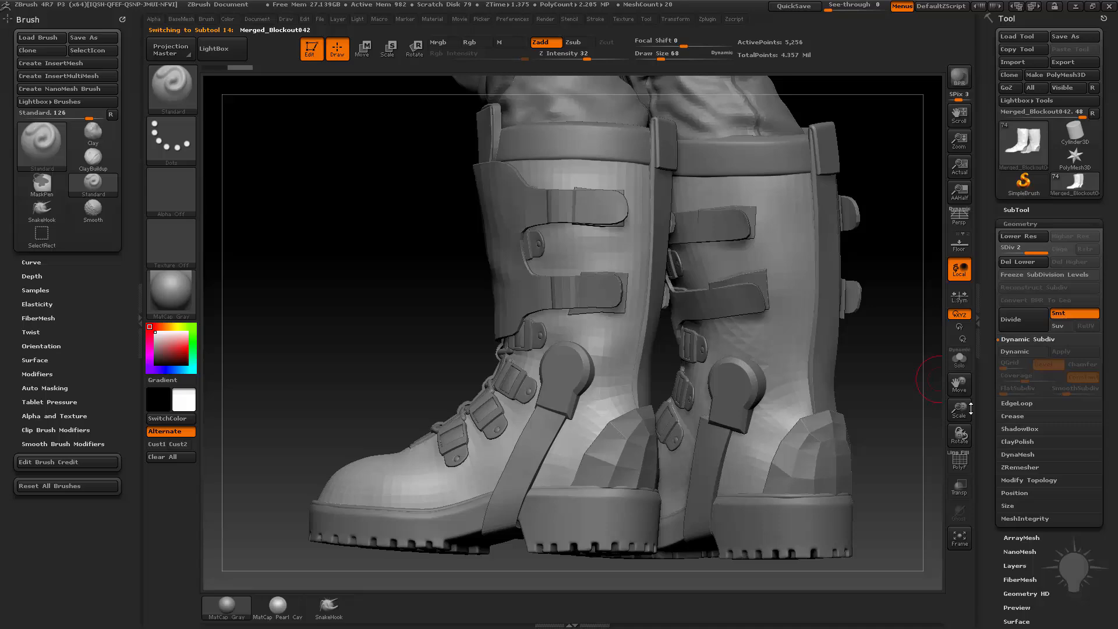
# Isolate the main boot mesh, inspect its wireframe and shaded surface, and restore the full view.
pyautogui.click(955, 362)
pyautogui.click(960, 463)
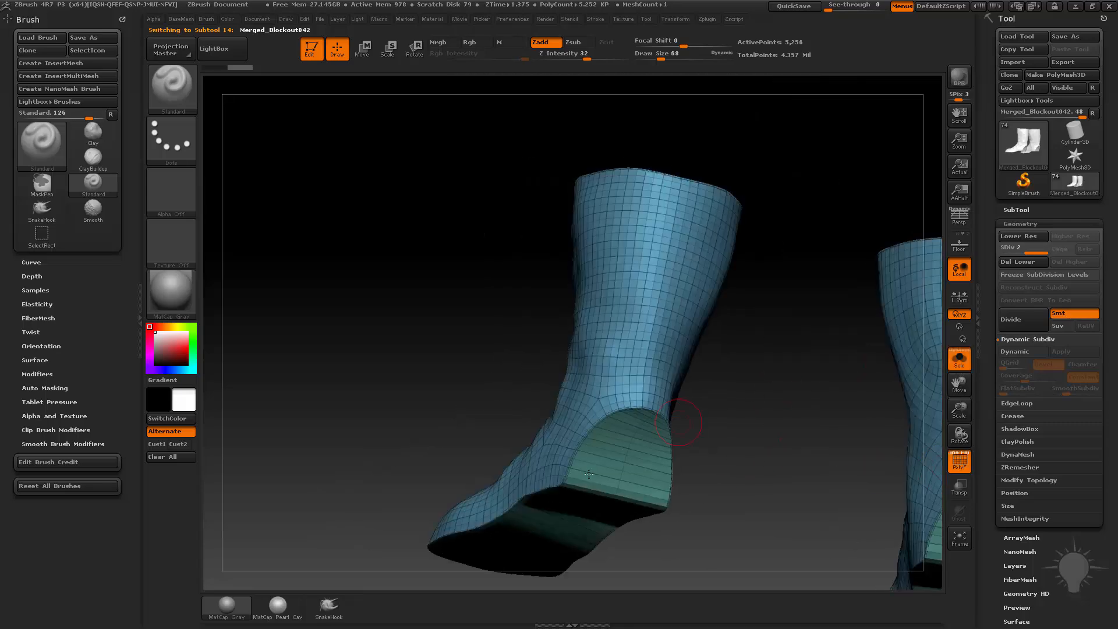
pyautogui.click(959, 461)
pyautogui.moveTo(786, 337); pyautogui.dragTo(774, 321)
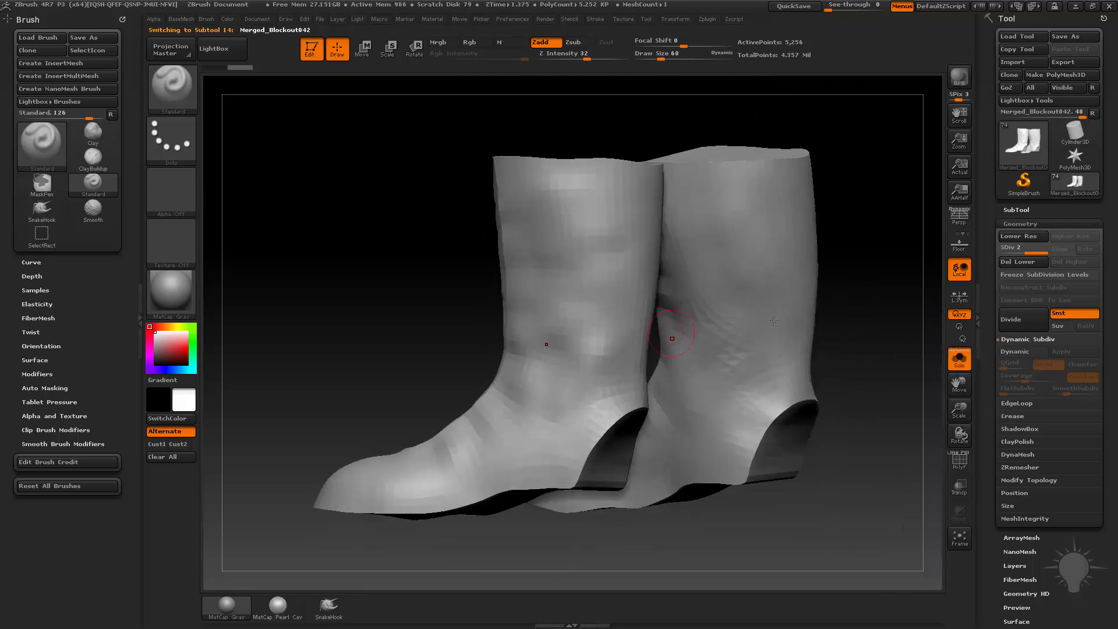
pyautogui.click(960, 361)
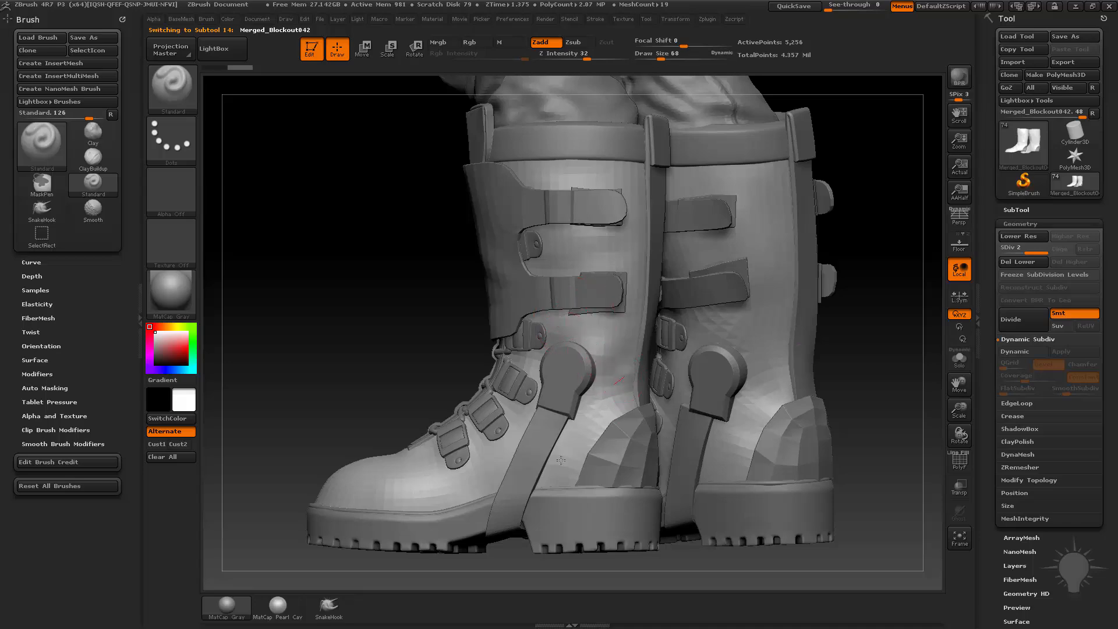
# Sculpt the boot shaft between the two straps and above the heel with the Standard brush at Z Intensity 32.
pyautogui.keyDown('alt'); pyautogui.moveTo(402, 337); pyautogui.dragTo(396, 407); pyautogui.keyUp('alt')
pyautogui.moveTo(396, 407); pyautogui.dragTo(314, 404)
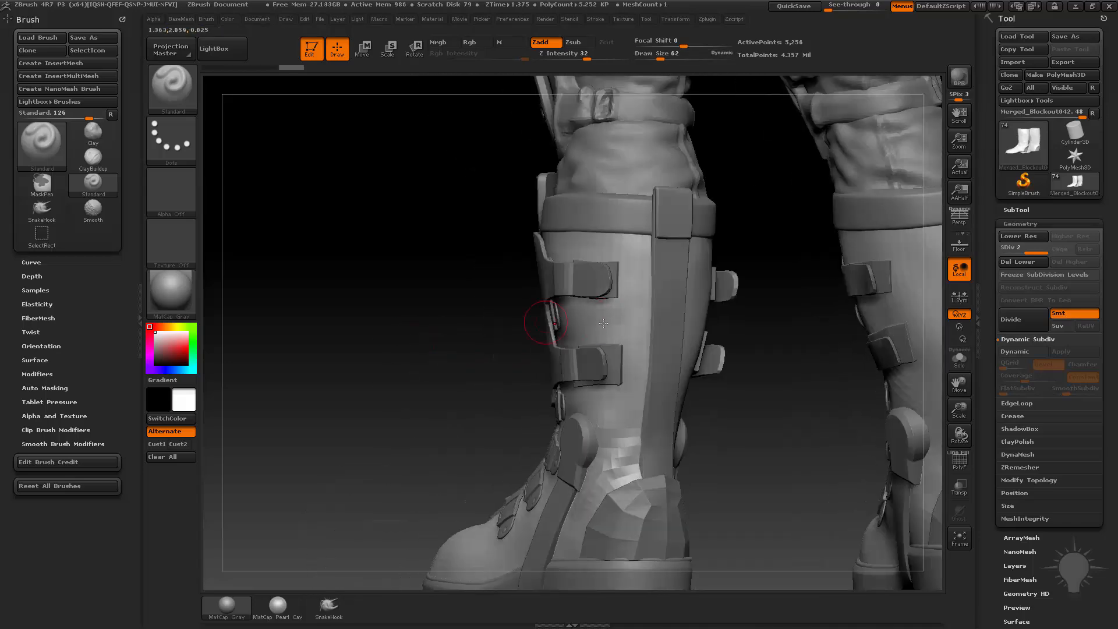
pyautogui.press('s')
pyautogui.moveTo(610, 326); pyautogui.dragTo(603, 324)
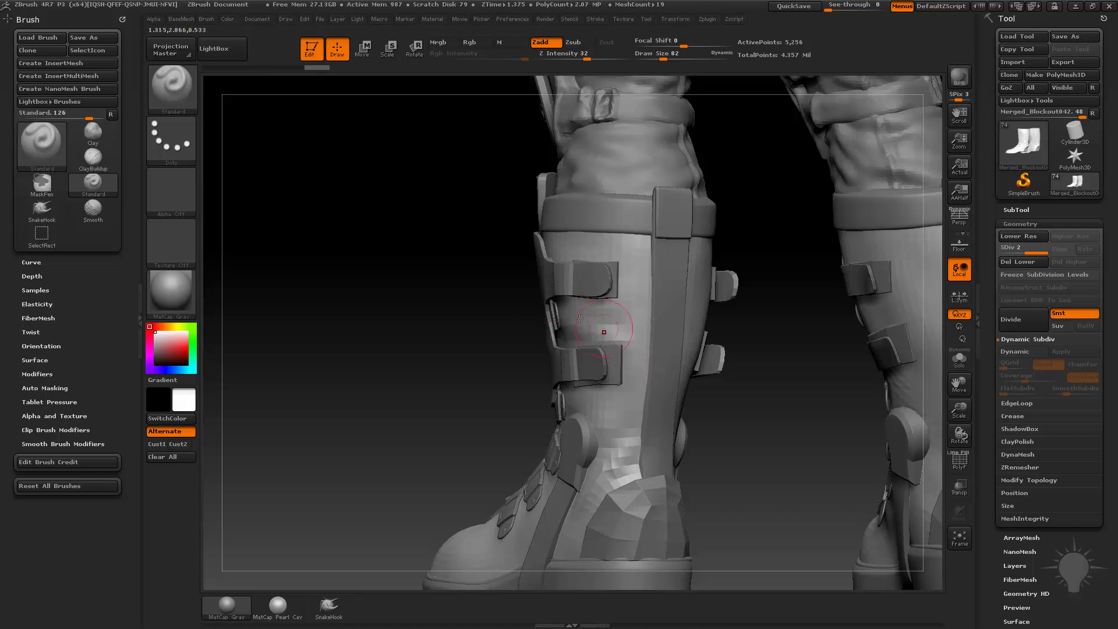
# Sculpt soft leather folds across the toe, ankle and shaft of the boots with the Standard brush at Draw Size 72.
pyautogui.moveTo(740, 354); pyautogui.dragTo(828, 365)
pyautogui.moveTo(704, 442)
pyautogui.keyDown('alt'); pyautogui.mouseDown()
pyautogui.moveTo(680, 357)
pyautogui.moveTo(692, 370)
pyautogui.moveTo(779, 317)
pyautogui.moveTo(803, 325)
pyautogui.moveTo(798, 317)
pyautogui.moveTo(838, 310)
pyautogui.moveTo(839, 335)
pyautogui.moveTo(726, 332)
pyautogui.moveTo(843, 319)
pyautogui.moveTo(646, 384)
pyautogui.moveTo(806, 366)
pyautogui.moveTo(871, 322)
pyautogui.moveTo(734, 342)
pyautogui.moveTo(798, 316)
pyautogui.moveTo(757, 326)
pyautogui.mouseUp(); pyautogui.keyUp('alt')
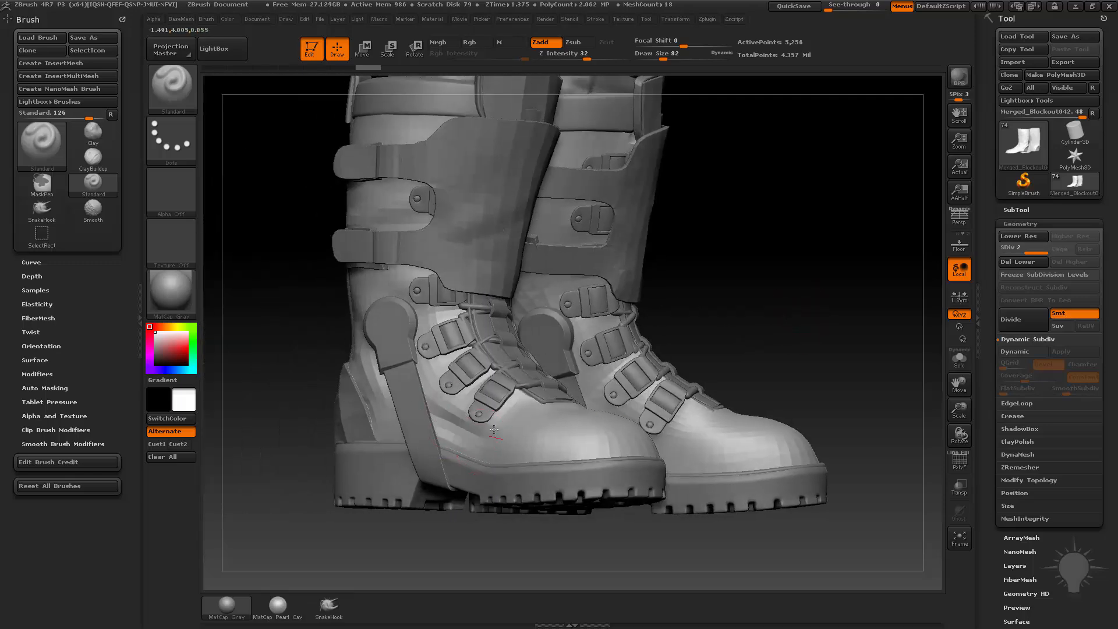
pyautogui.moveTo(437, 508); pyautogui.dragTo(540, 388)
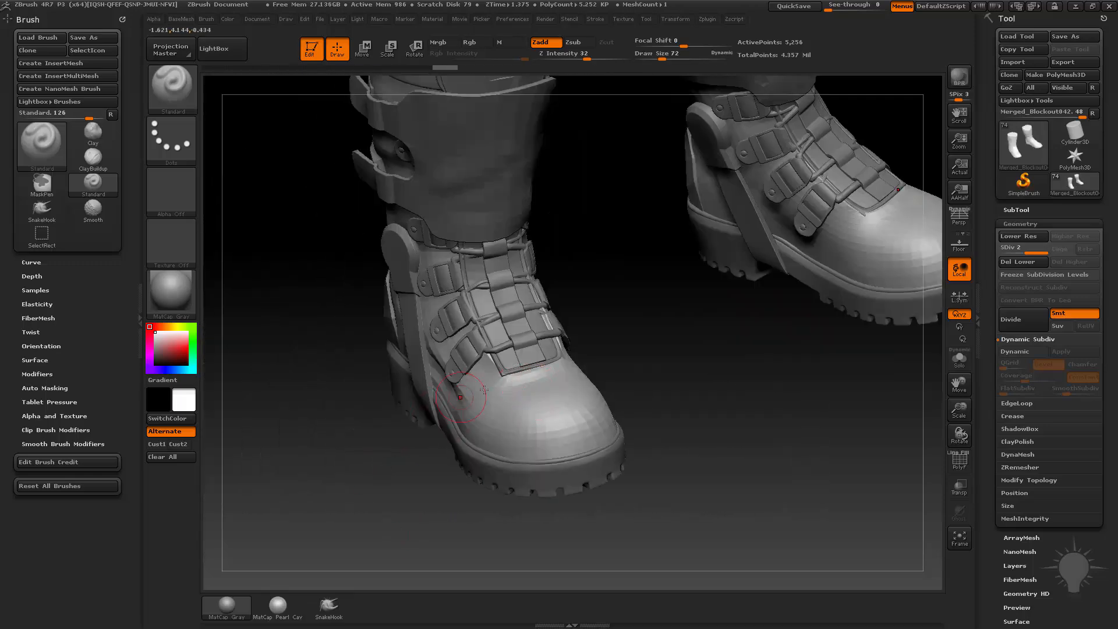
pyautogui.moveTo(664, 356); pyautogui.dragTo(538, 484)
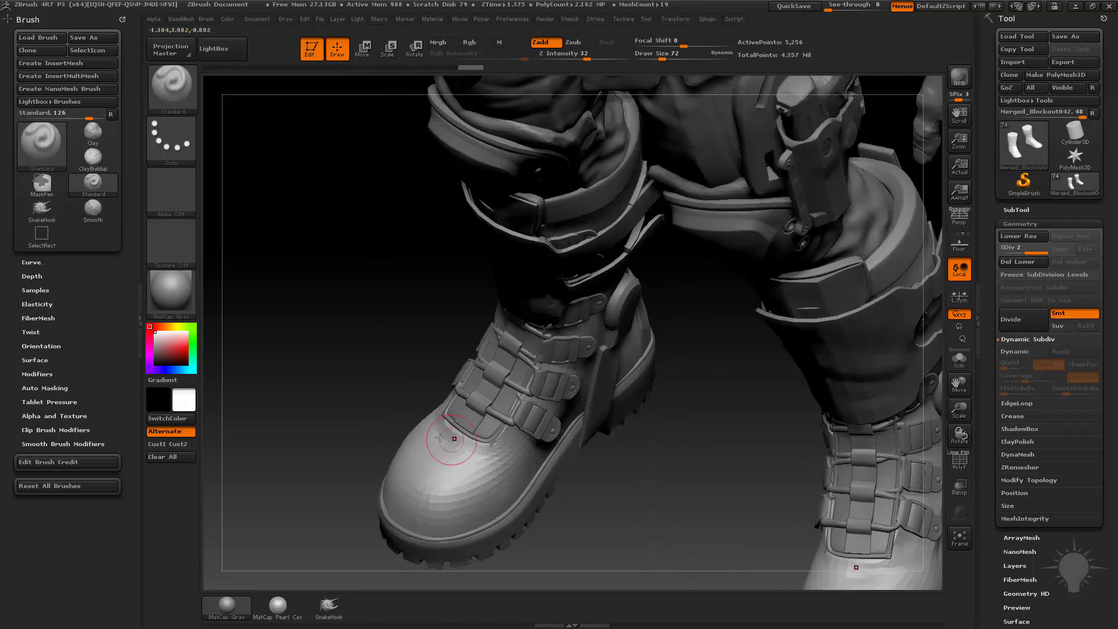
pyautogui.moveTo(609, 475); pyautogui.dragTo(416, 387)
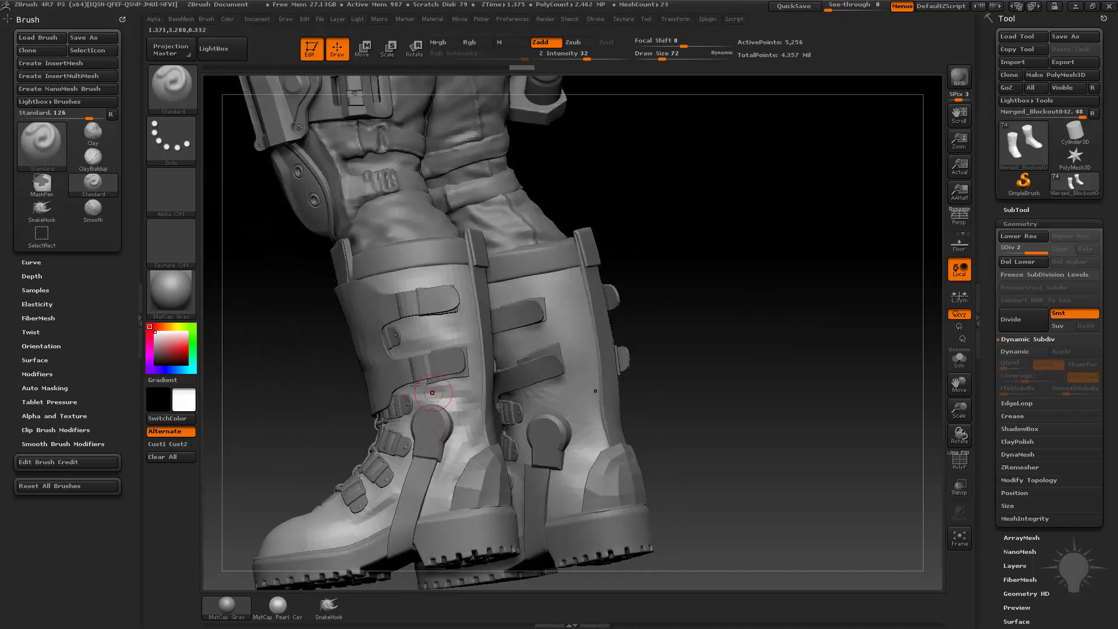
pyautogui.moveTo(654, 343); pyautogui.dragTo(588, 390)
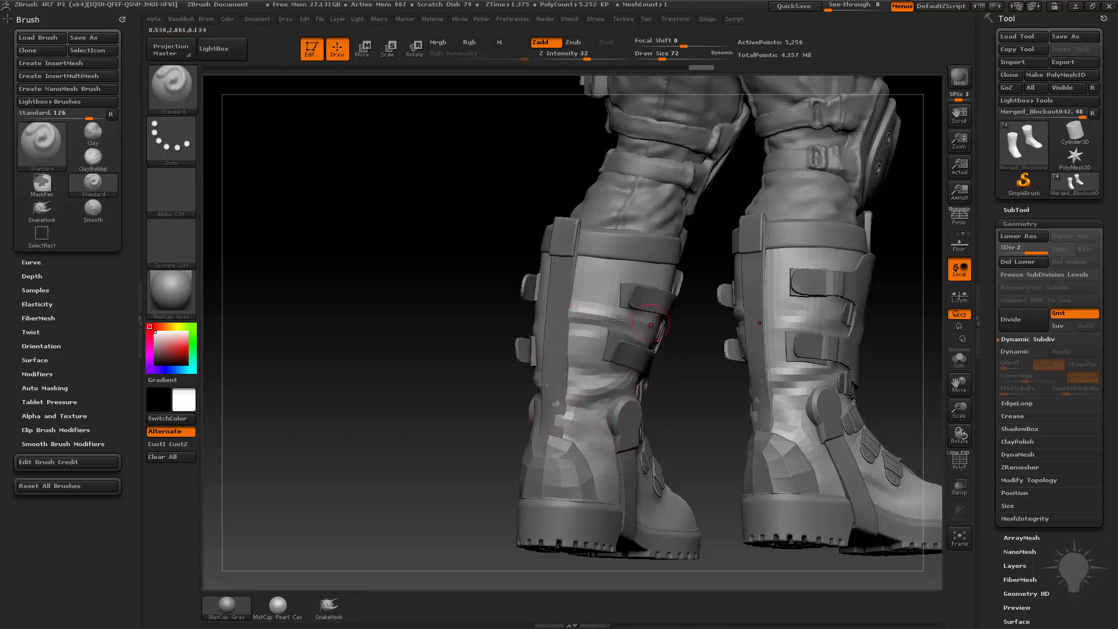
# Smooth the folds on the boot shaft and divide the main boot mesh to subdivision level 3.
pyautogui.press('shift')
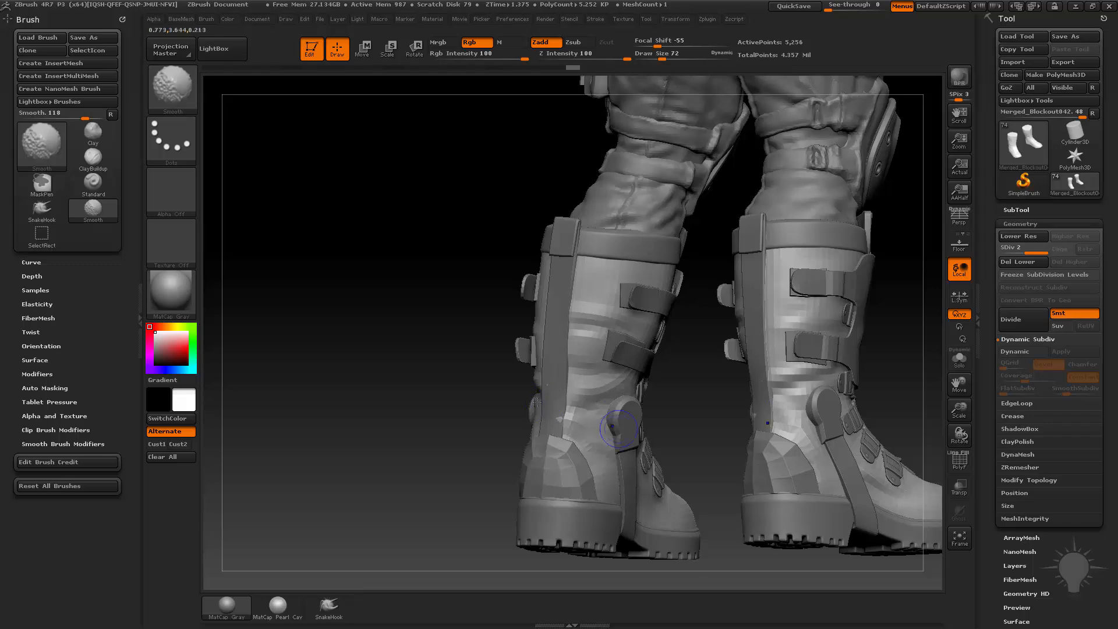
pyautogui.moveTo(425, 457)
pyautogui.mouseDown()
pyautogui.moveTo(761, 324)
pyautogui.moveTo(670, 361)
pyautogui.moveTo(556, 379)
pyautogui.moveTo(573, 378)
pyautogui.mouseUp()
pyautogui.hotkey('ctrl', 'd')
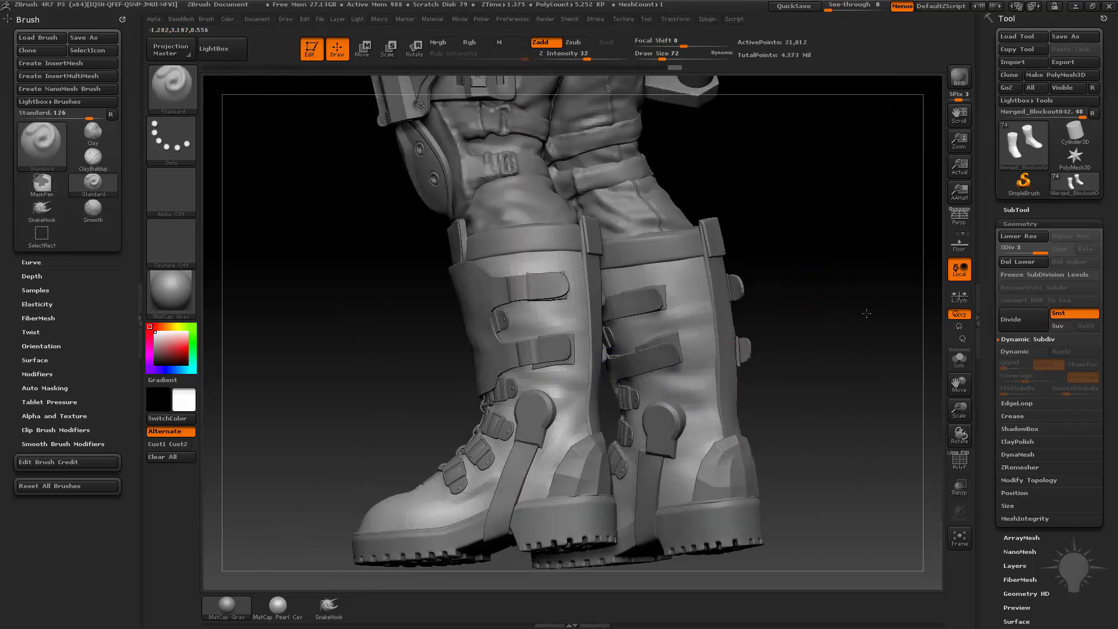
# Undo the last two strokes, then sculpt and smooth the boot's side between ankle strap and heel cap at Draw Size 82.
pyautogui.moveTo(798, 303)
pyautogui.mouseDown()
pyautogui.moveTo(847, 276)
pyautogui.moveTo(757, 326)
pyautogui.mouseUp()
pyautogui.moveTo(784, 381)
pyautogui.mouseDown()
pyautogui.moveTo(538, 459)
pyautogui.moveTo(506, 483)
pyautogui.mouseUp()
pyautogui.moveTo(745, 347); pyautogui.dragTo(643, 395)
pyautogui.hotkey('ctrl', 'z')
pyautogui.hotkey('ctrl', 'z')
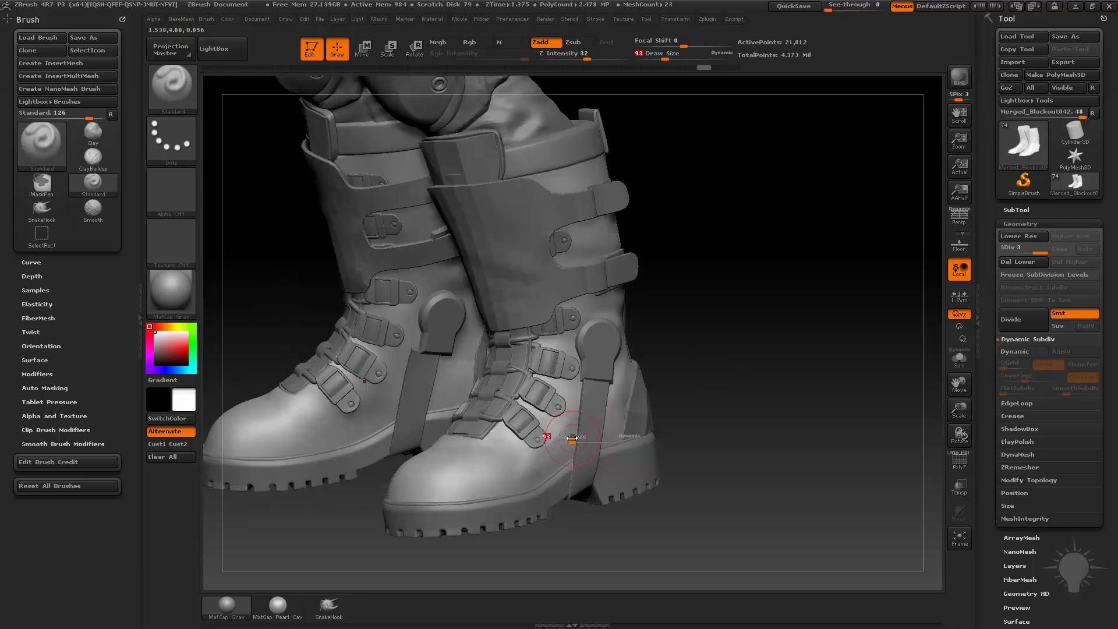
pyautogui.moveTo(686, 363); pyautogui.dragTo(620, 412)
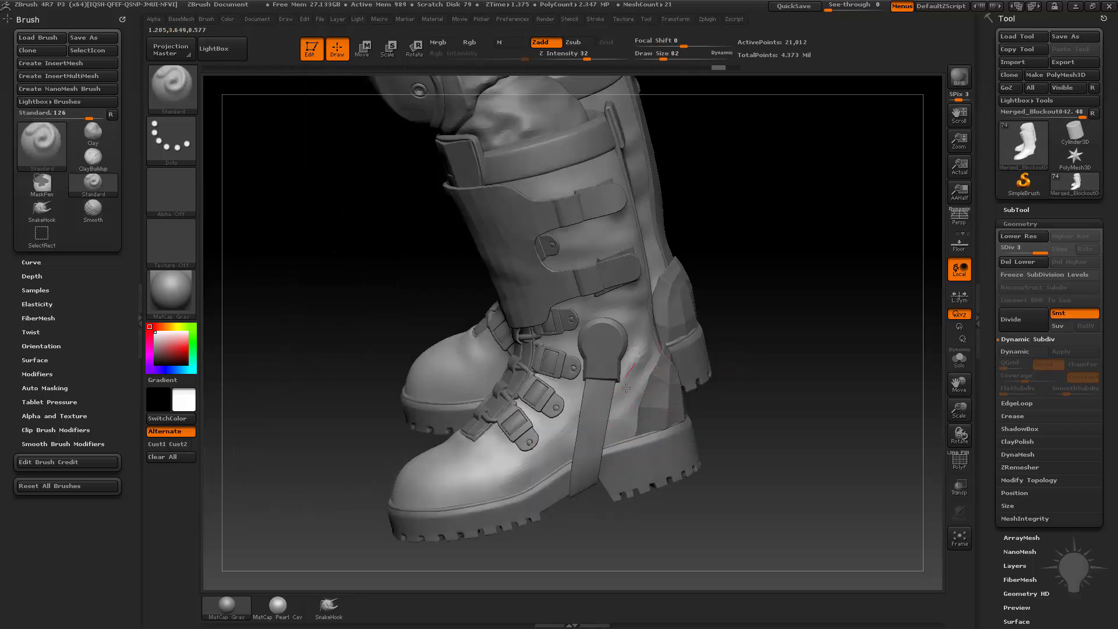
pyautogui.keyDown('shift'); pyautogui.moveTo(632, 376); pyautogui.dragTo(658, 344); pyautogui.keyUp('shift')
# Select the heel cap mesh and divide it to subdivision level 3.
pyautogui.keyDown('alt'); pyautogui.click(664, 390); pyautogui.keyUp('alt')
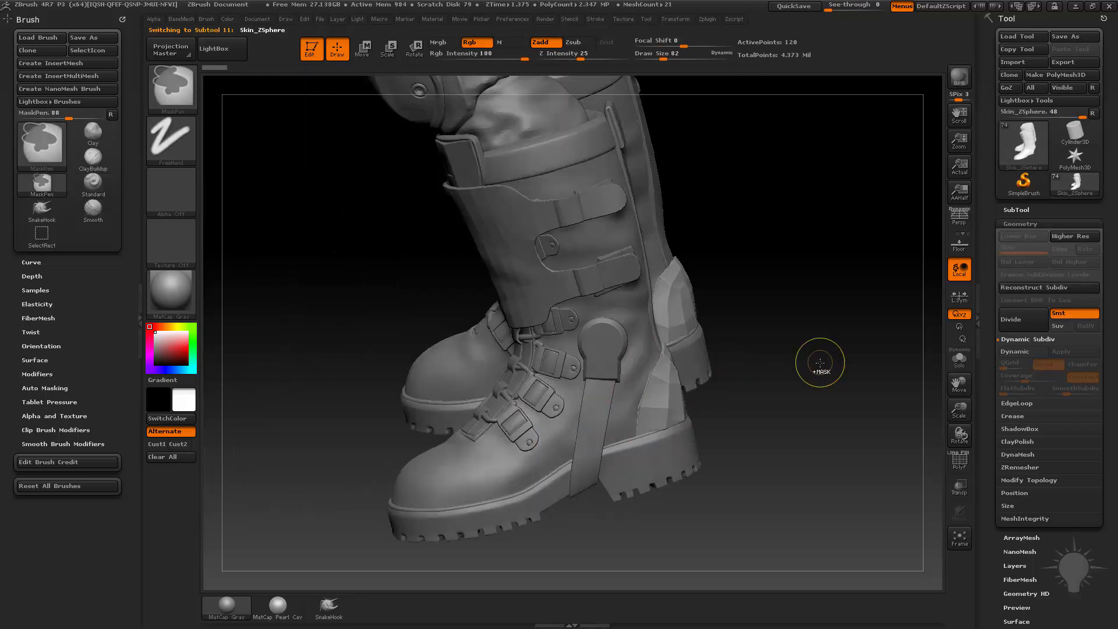
pyautogui.hotkey('ctrl', 'd')
pyautogui.hotkey('ctrl', 'd')
# Sculpt the side of the heel cap with the Standard brush at Draw Size 53.
pyautogui.keyDown('alt'); pyautogui.moveTo(794, 323); pyautogui.dragTo(707, 367); pyautogui.keyUp('alt')
pyautogui.moveTo(802, 342)
pyautogui.keyDown('alt'); pyautogui.mouseDown()
pyautogui.moveTo(799, 330)
pyautogui.moveTo(844, 325)
pyautogui.mouseUp(); pyautogui.keyUp('alt')
pyautogui.moveTo(745, 350); pyautogui.dragTo(687, 352)
pyautogui.press('[')
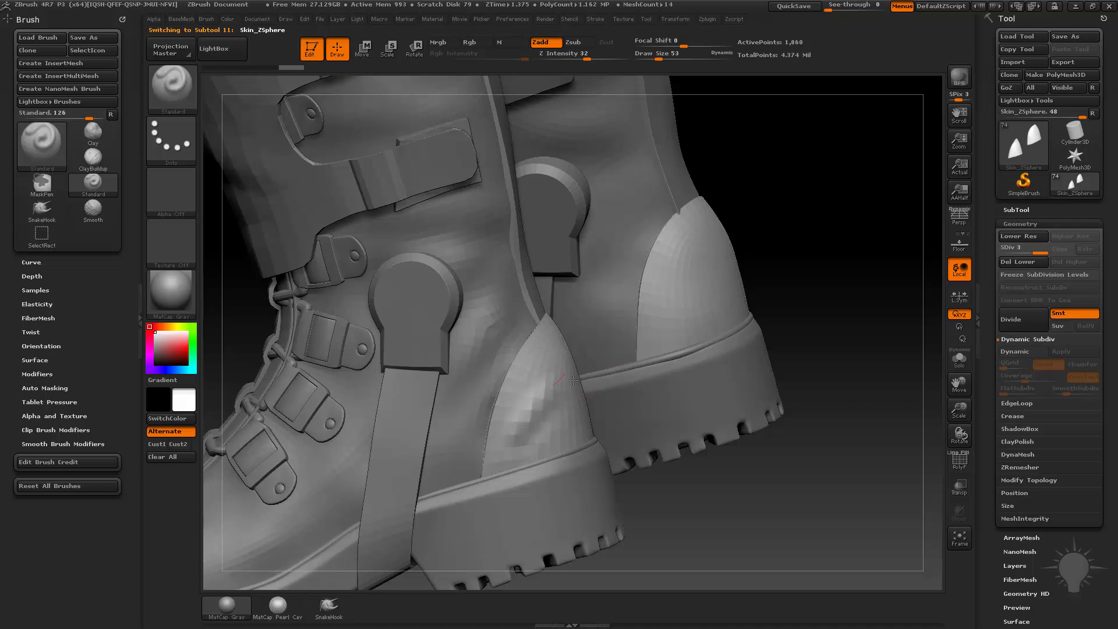
# Divide the heel cap to subdivision level 4 and sculpt a thin ridge along its front edge at Draw Size 22.
pyautogui.moveTo(861, 342); pyautogui.dragTo(815, 405)
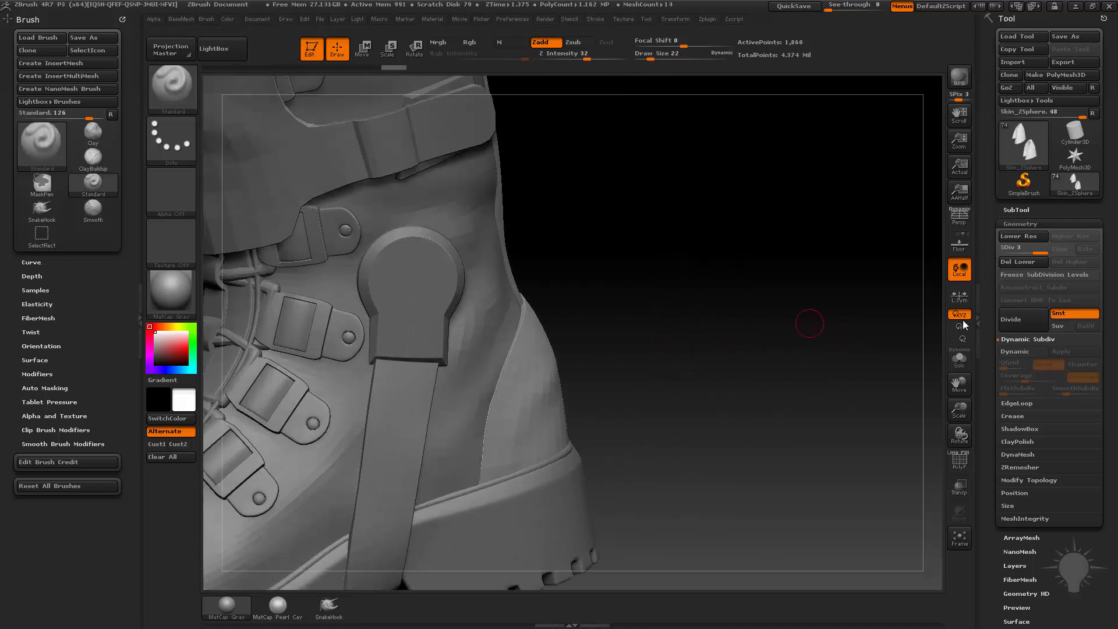
pyautogui.click(1013, 415)
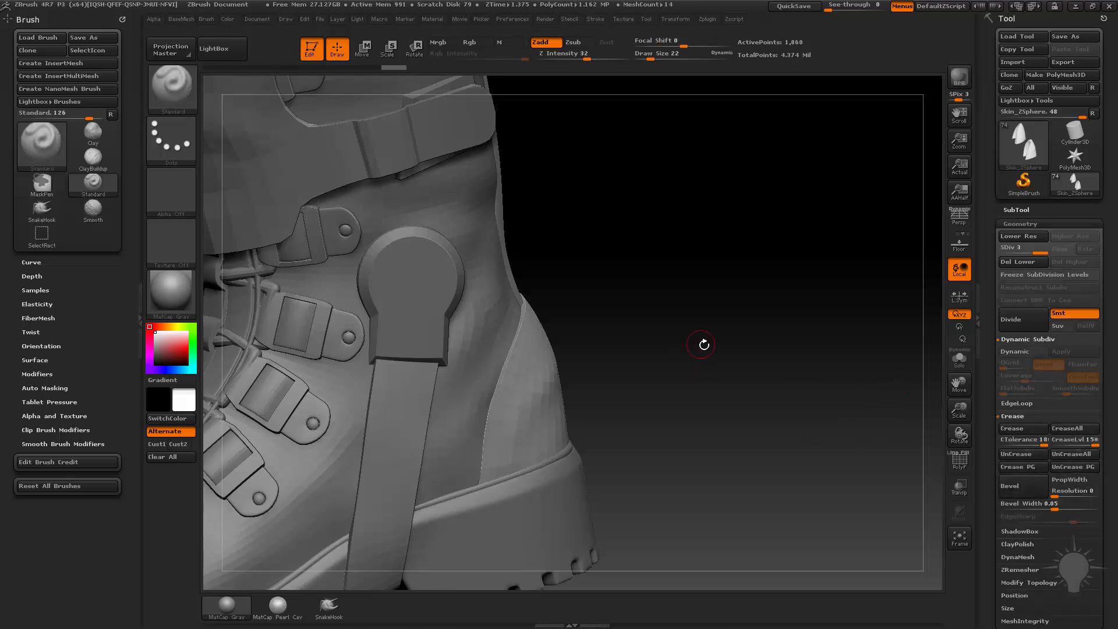
pyautogui.press('ctrl')
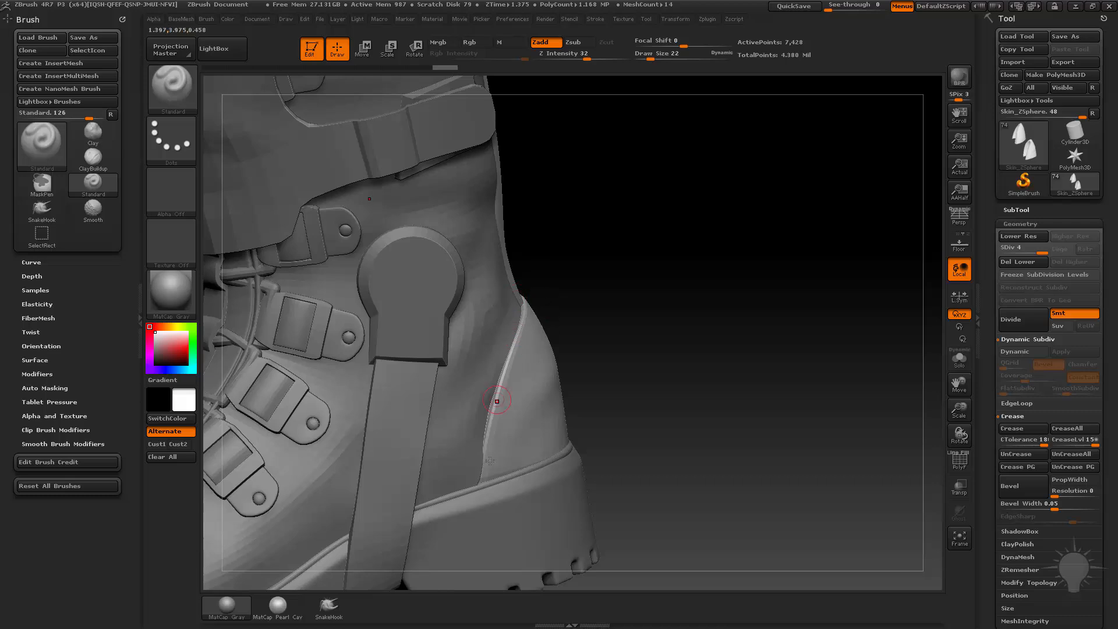
# Sculpt the side and back of the heel cap with the Standard brush at Draw Sizes 39 and 59.
pyautogui.moveTo(595, 298); pyautogui.dragTo(565, 300)
pyautogui.press('s')
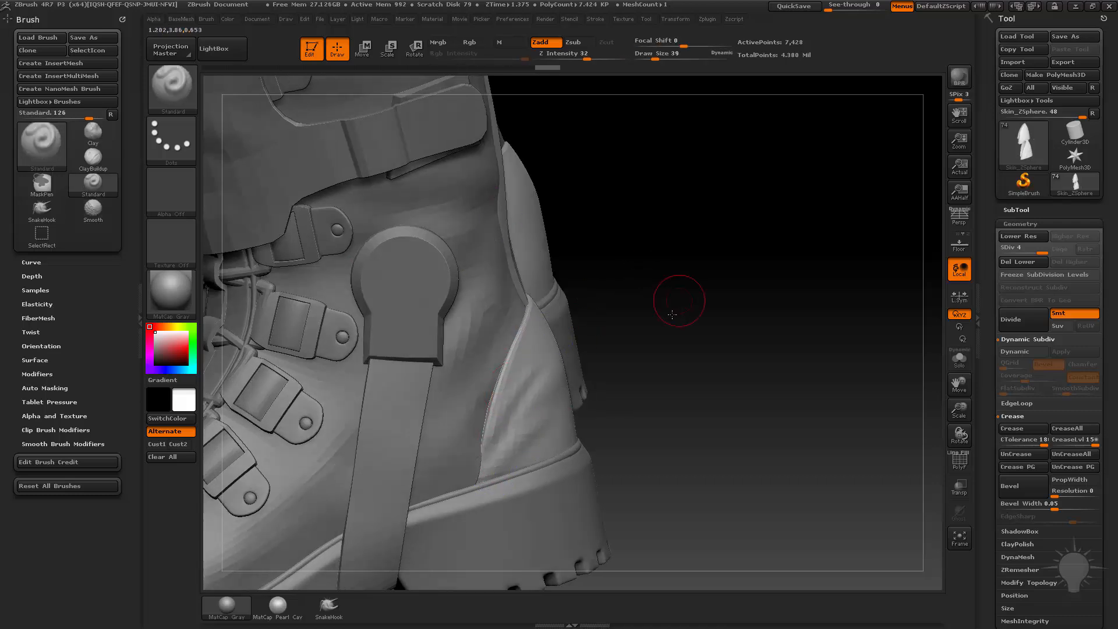
pyautogui.moveTo(674, 300); pyautogui.dragTo(640, 305)
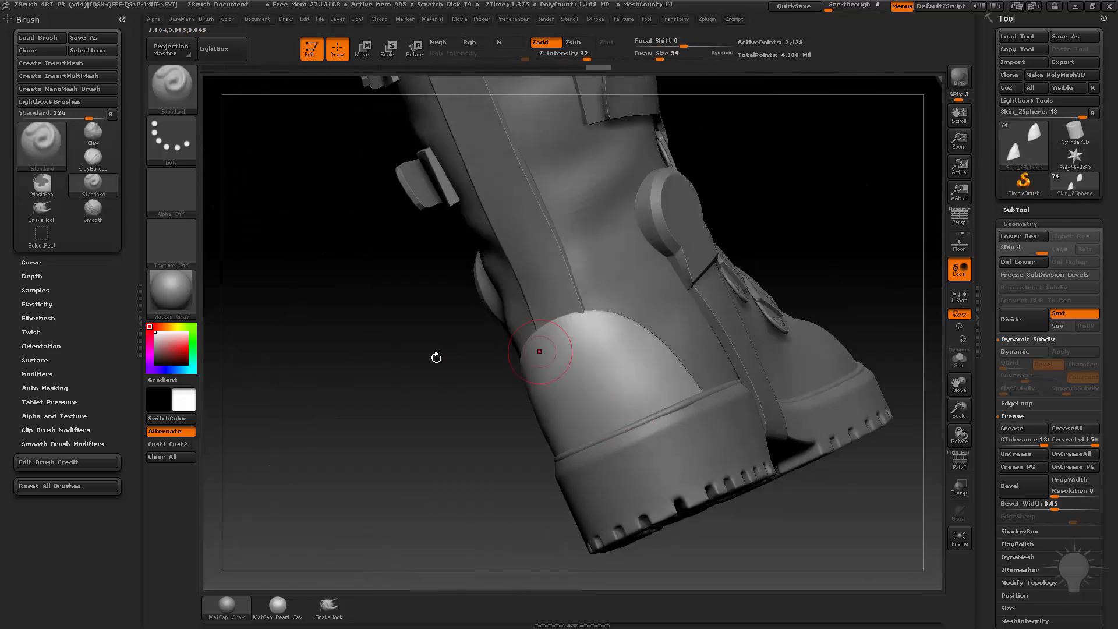
pyautogui.moveTo(436, 357)
pyautogui.mouseDown()
pyautogui.moveTo(647, 411)
pyautogui.moveTo(640, 401)
pyautogui.mouseUp()
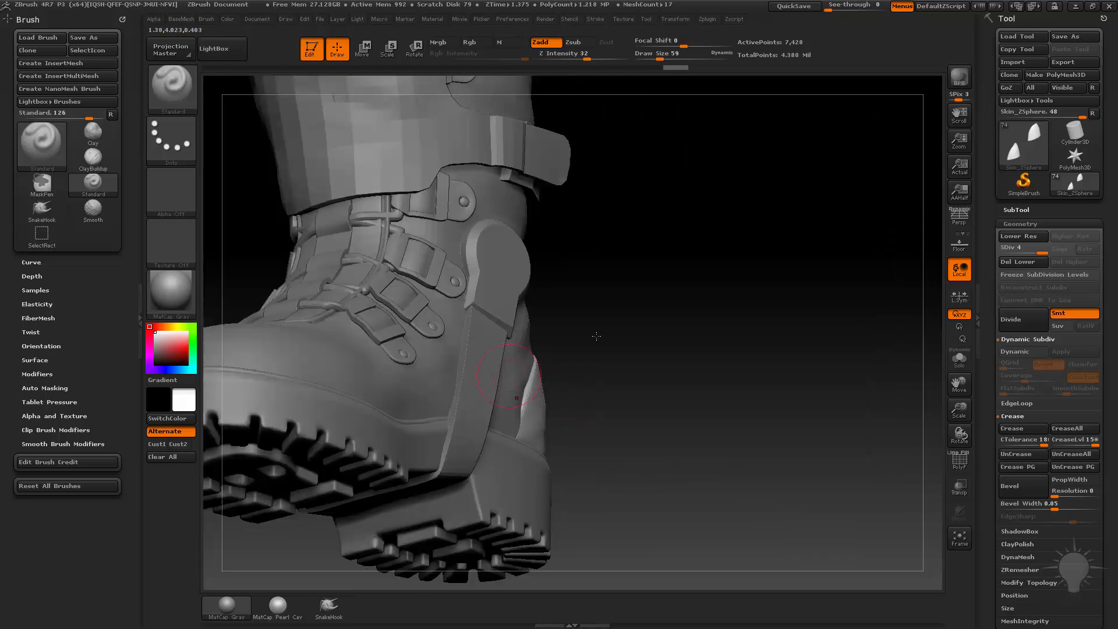
# Select the main boot mesh and divide it to subdivision level 4.
pyautogui.keyDown('alt'); pyautogui.click(501, 391); pyautogui.keyUp('alt')
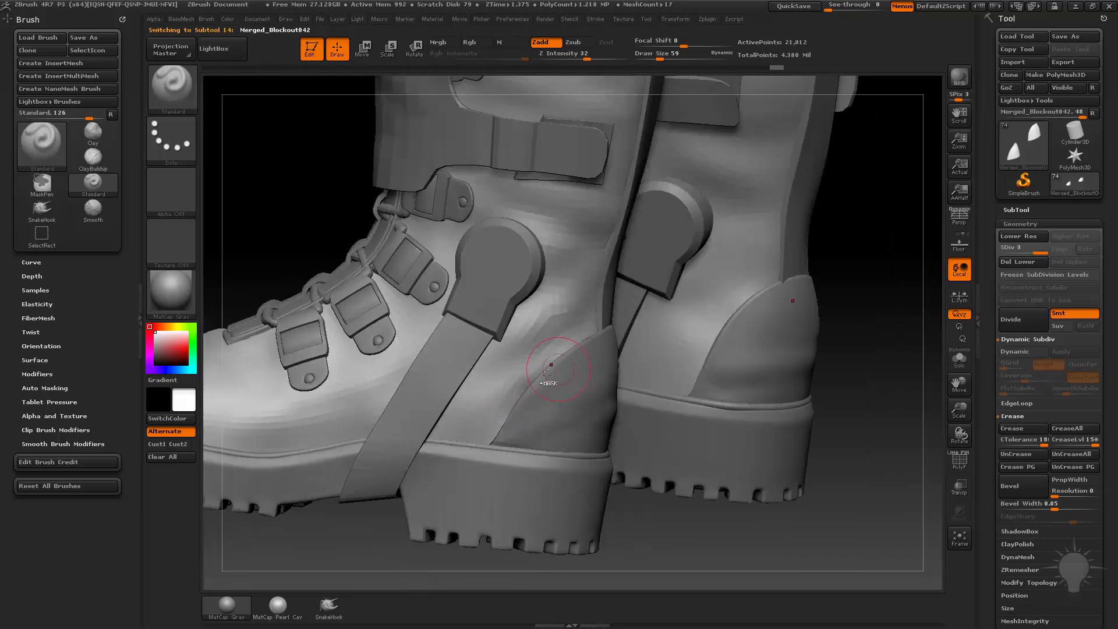
pyautogui.keyDown('ctrl'); pyautogui.moveTo(547, 373); pyautogui.dragTo(501, 367); pyautogui.keyUp('ctrl')
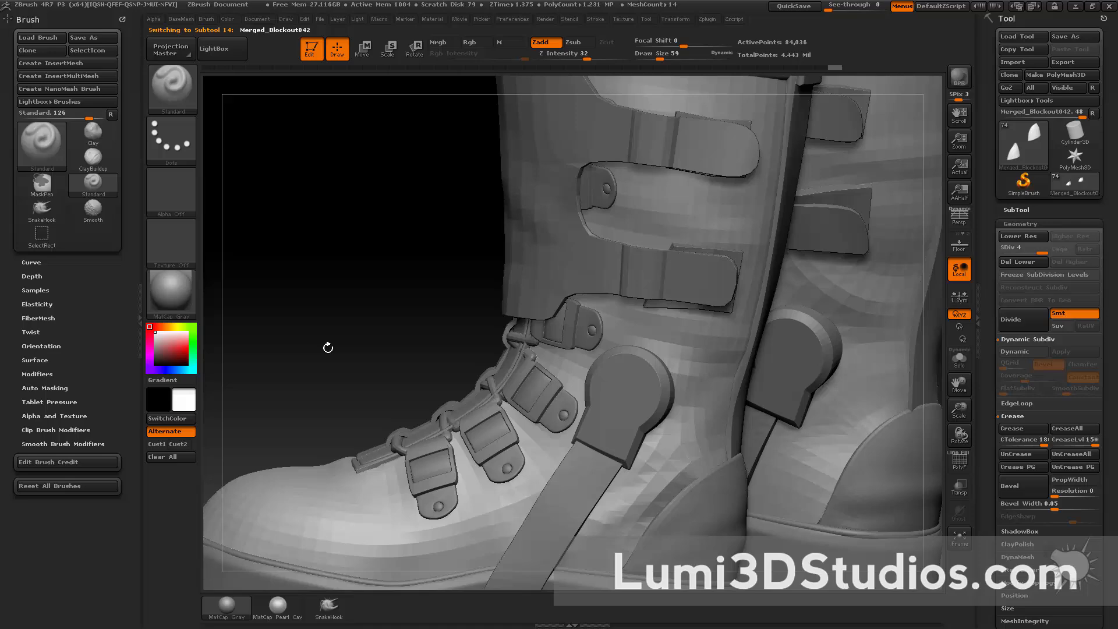
pyautogui.moveTo(326, 347)
pyautogui.mouseDown()
pyautogui.moveTo(698, 394)
pyautogui.moveTo(703, 368)
pyautogui.moveTo(667, 370)
pyautogui.mouseUp()
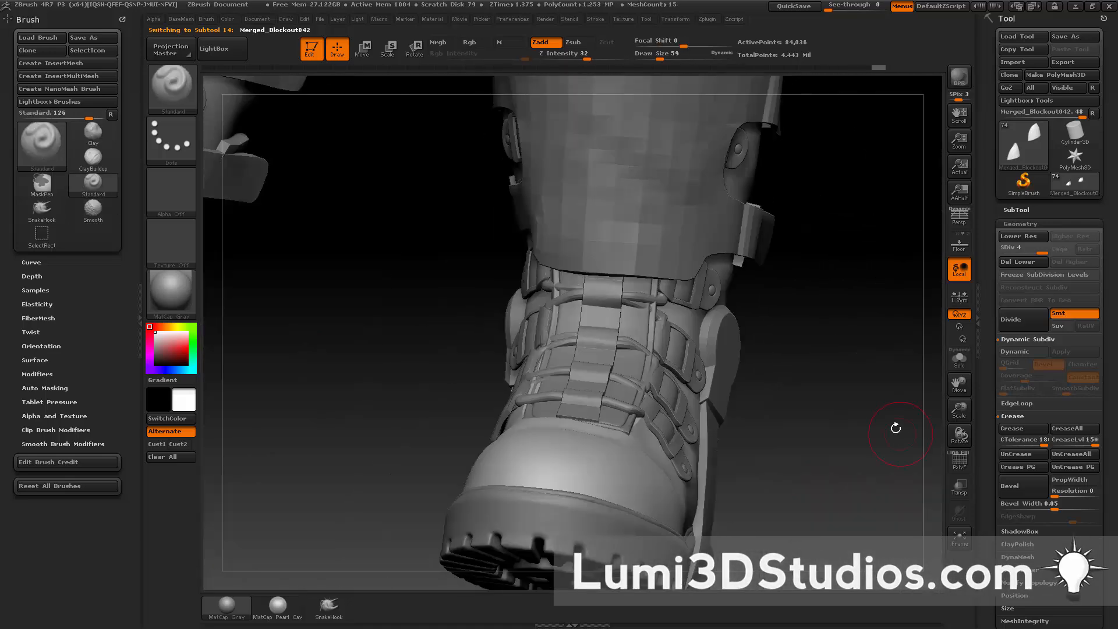